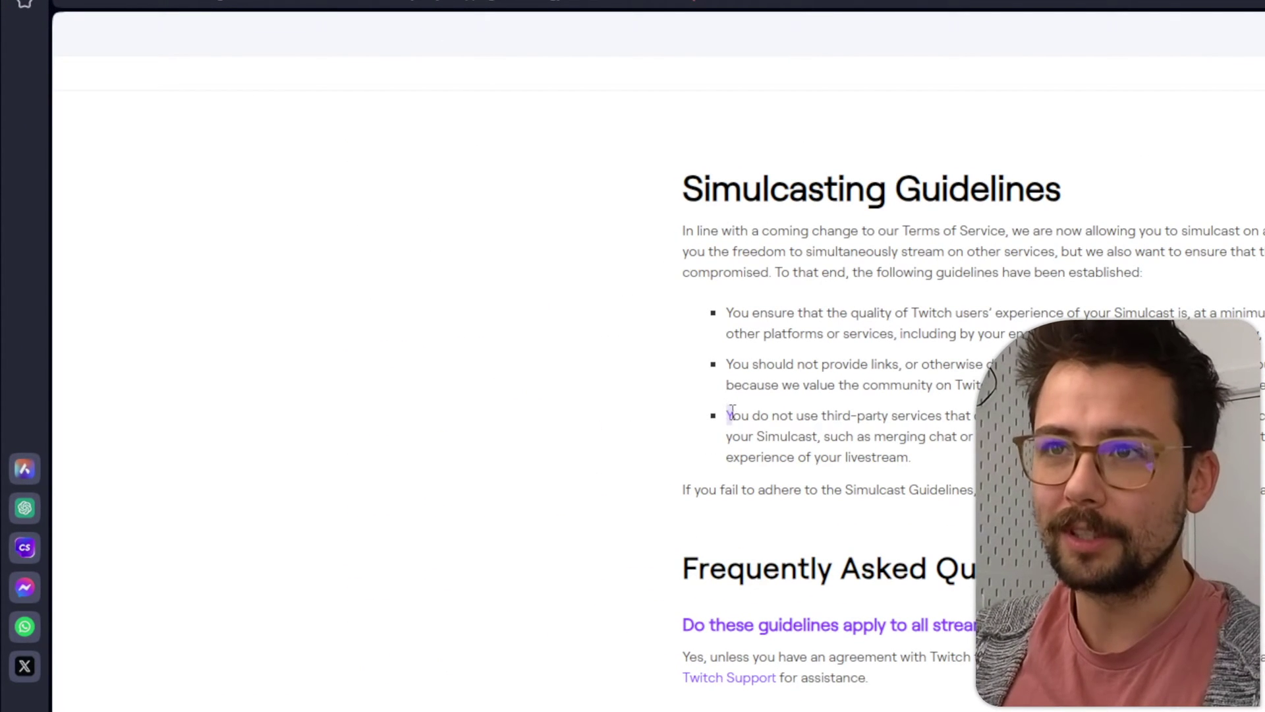
# Open the Twitch analytics overview and read each day's average viewers for Oct 14–24, 2023 (averaging 28)
pyautogui.click(854, 419)
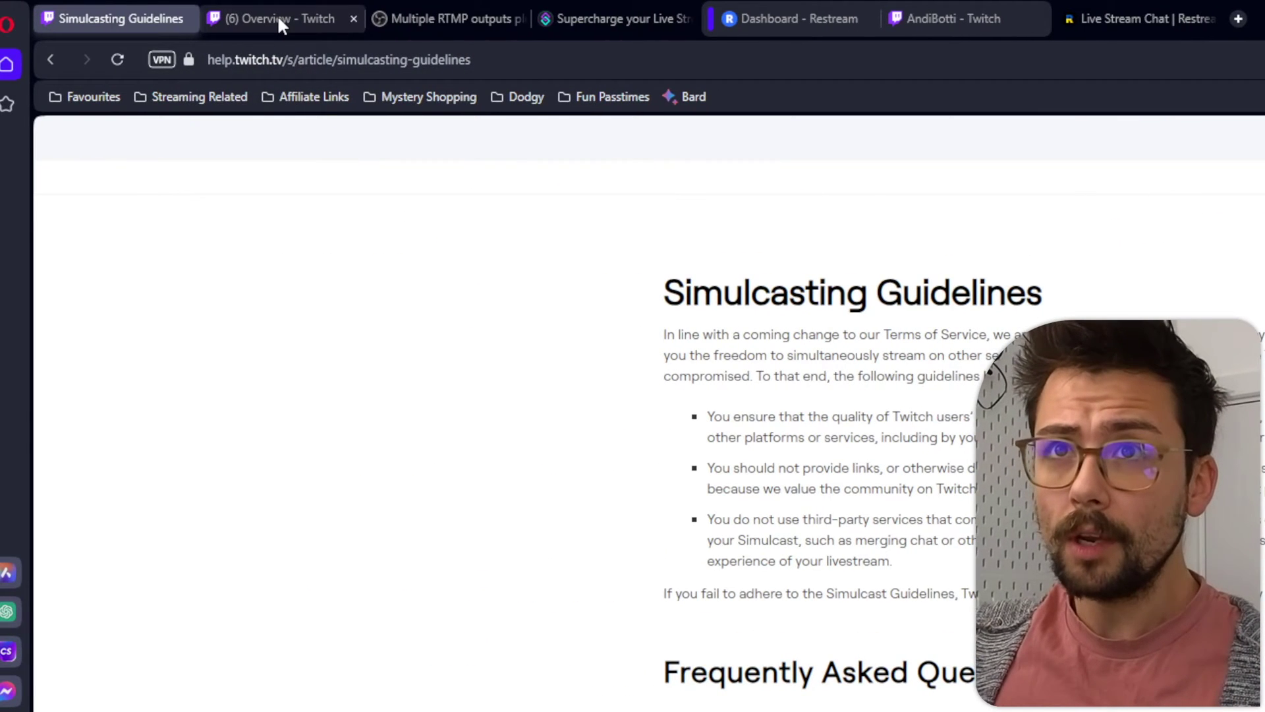
pyautogui.click(277, 15)
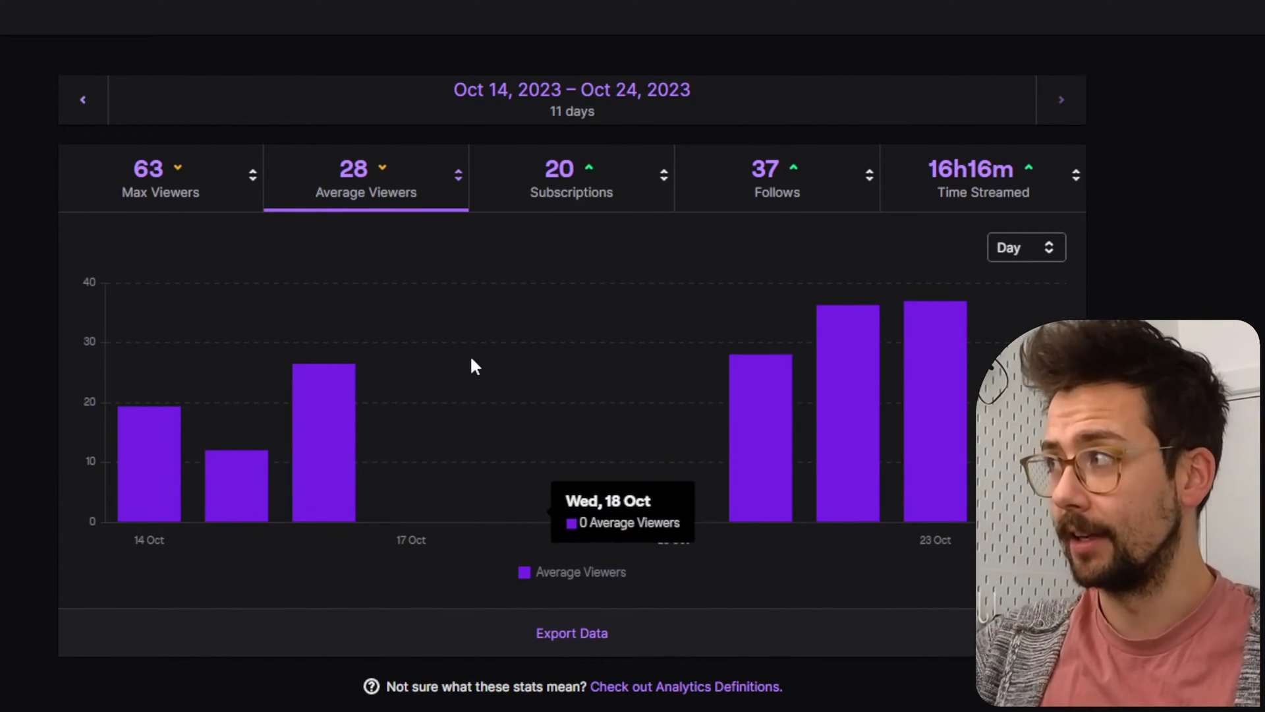
pyautogui.click(355, 389)
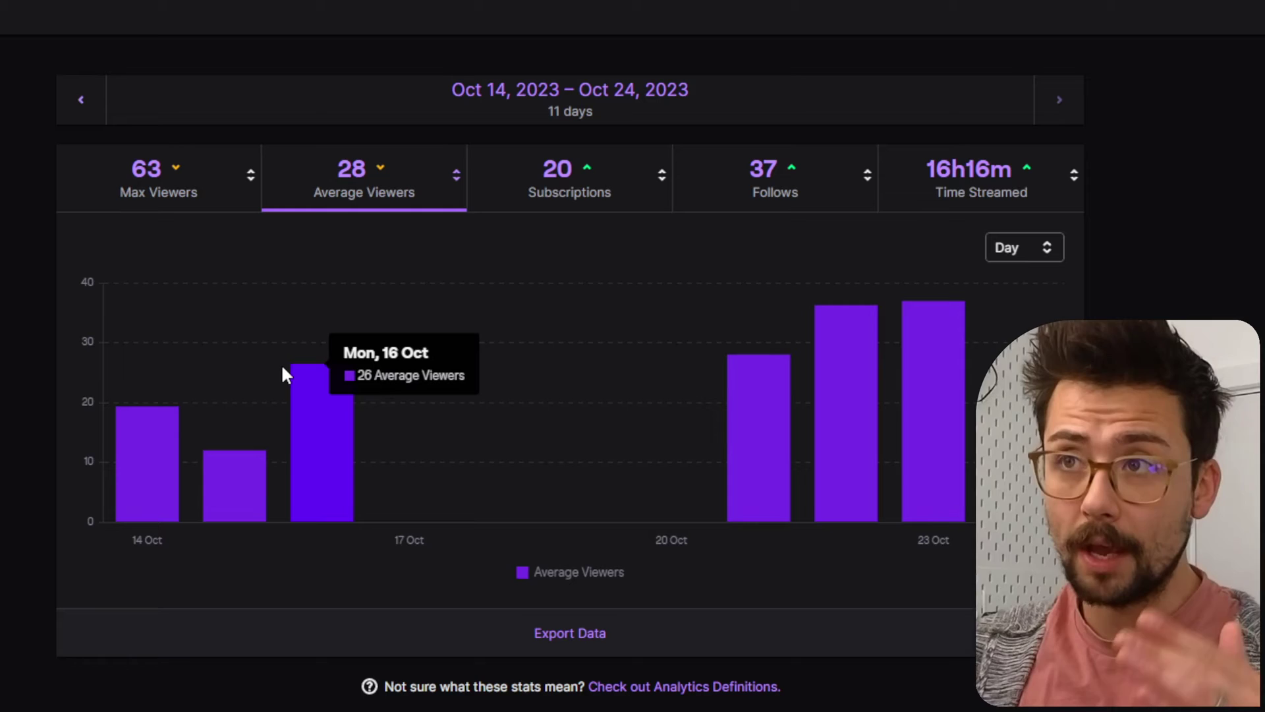
pyautogui.moveTo(154, 506)
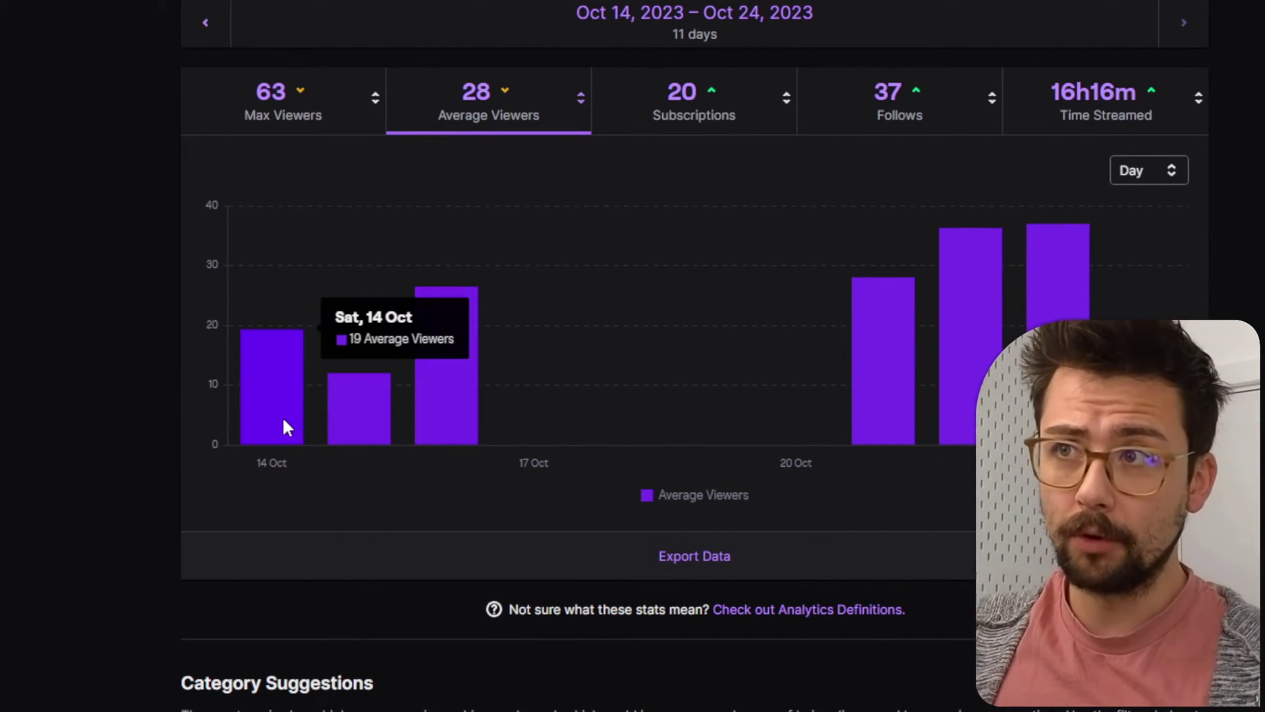
pyautogui.moveTo(369, 418)
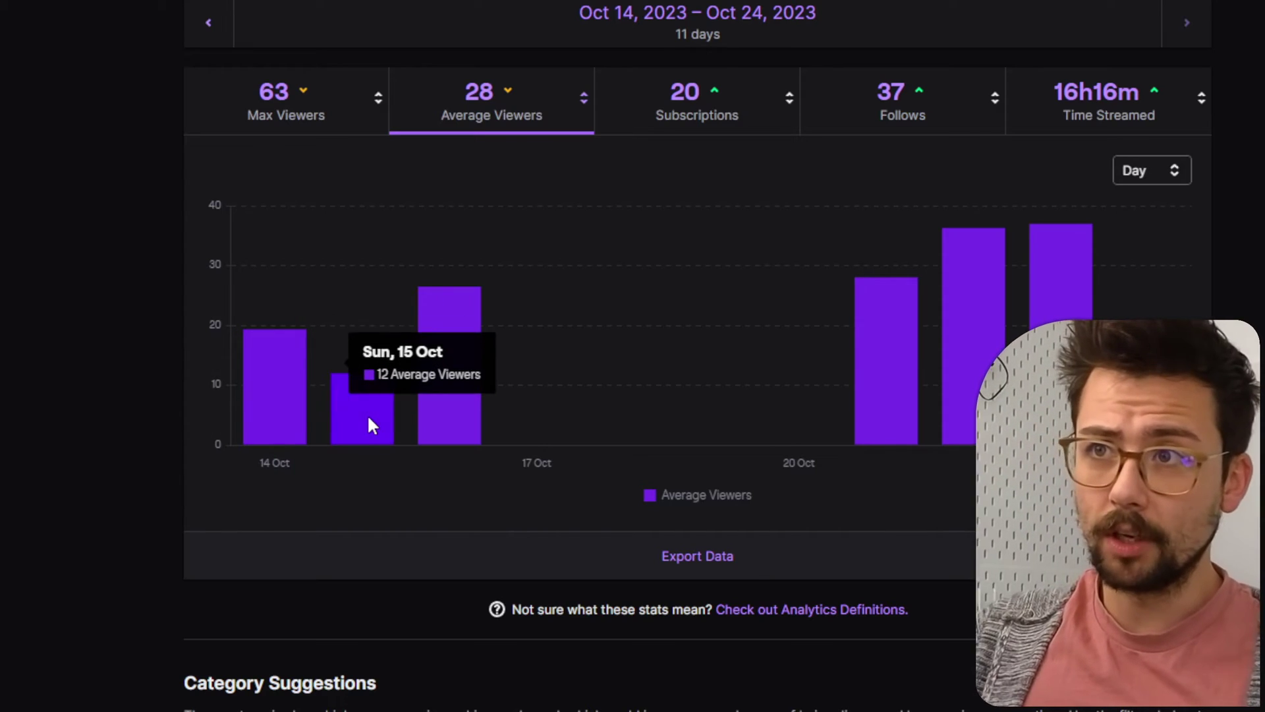
pyautogui.moveTo(455, 404)
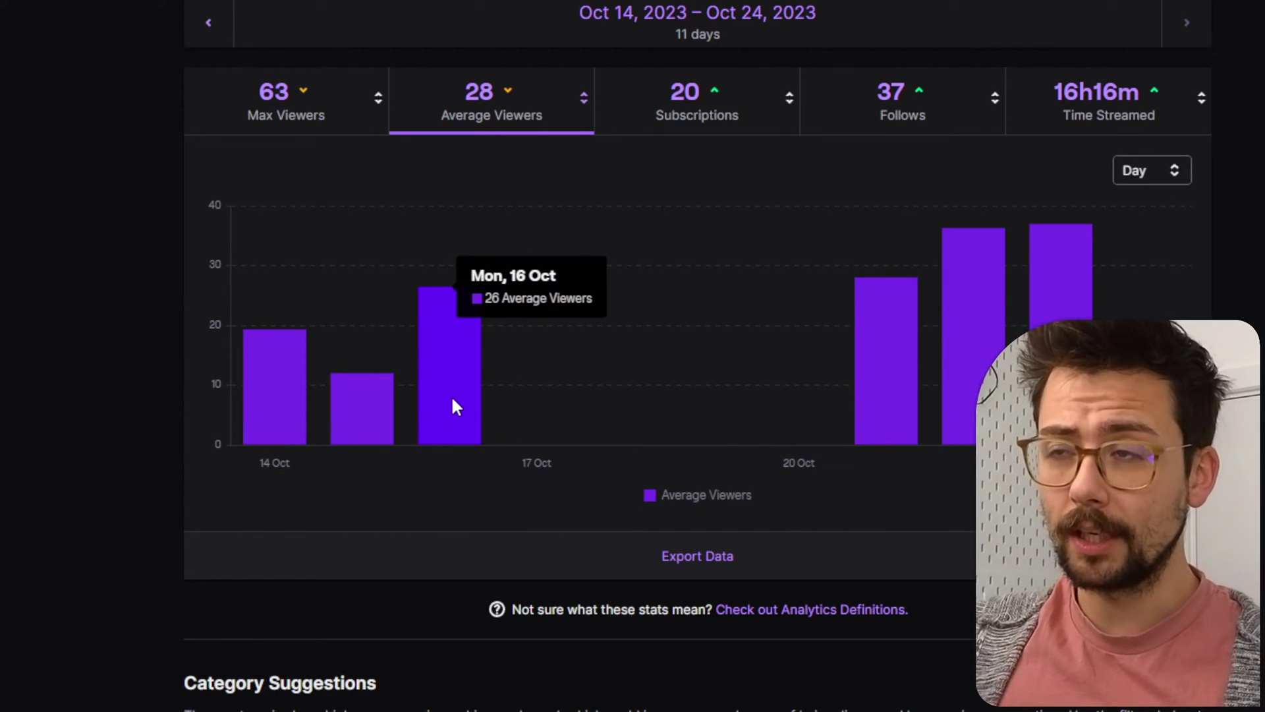
pyautogui.moveTo(884, 409)
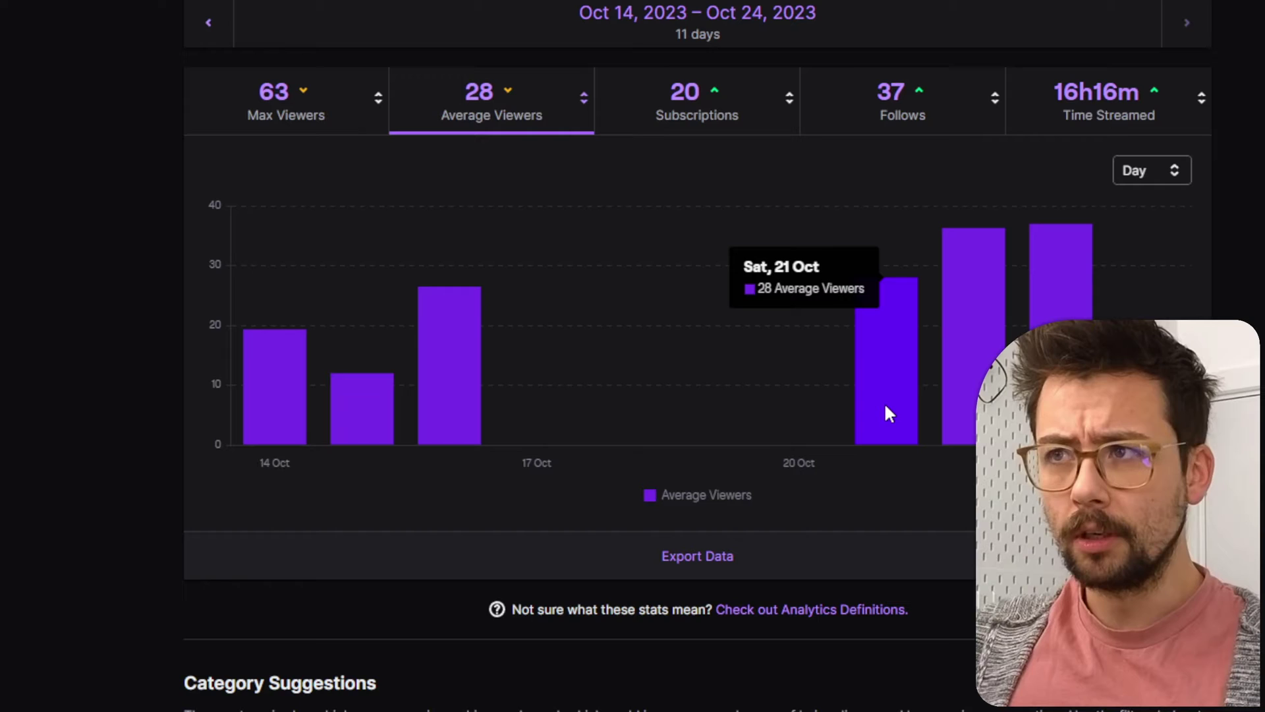
pyautogui.moveTo(964, 396)
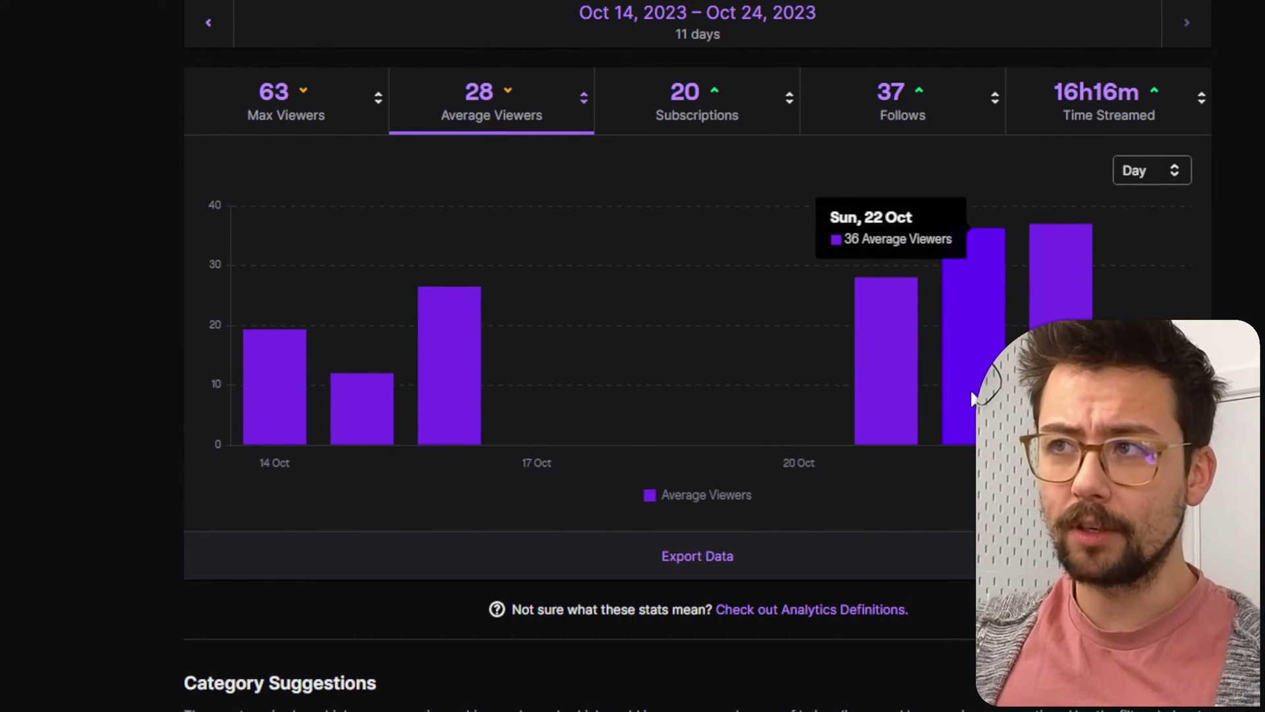
pyautogui.moveTo(1054, 395)
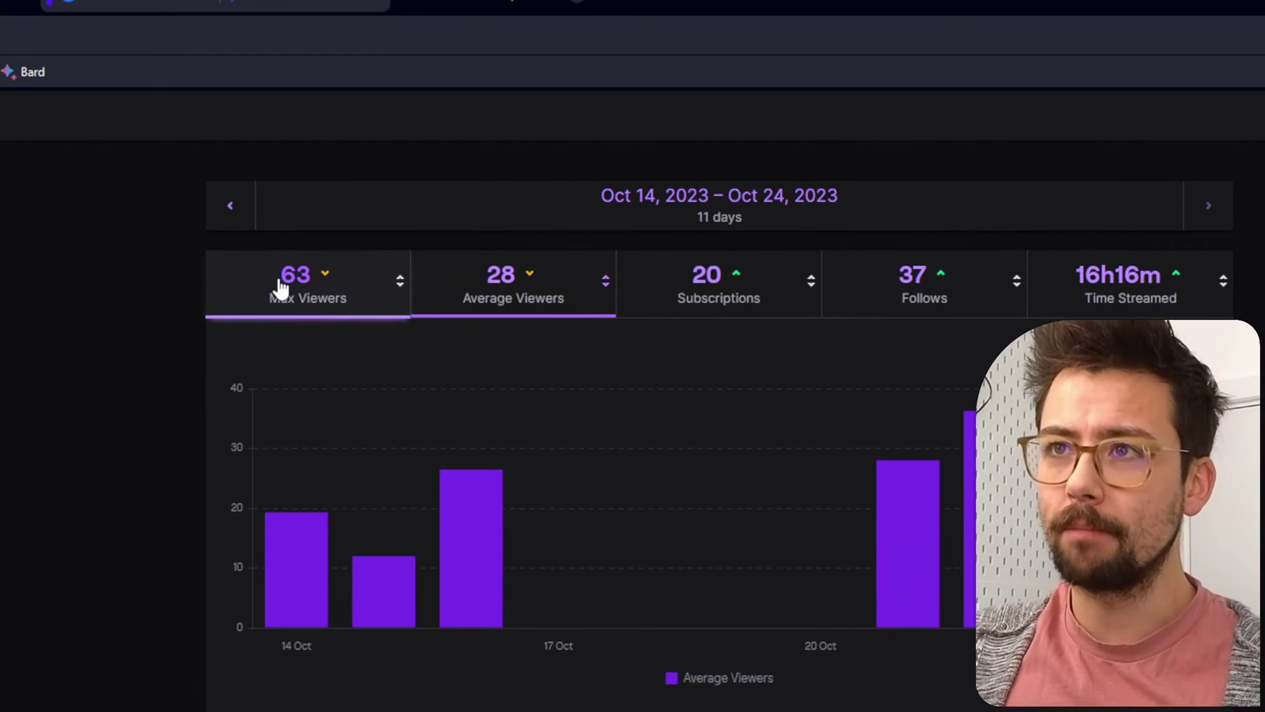
# Switch the analytics chart to Max Viewers, then to daily Follows (37 total for Oct 14–24)
pyautogui.click(180, 105)
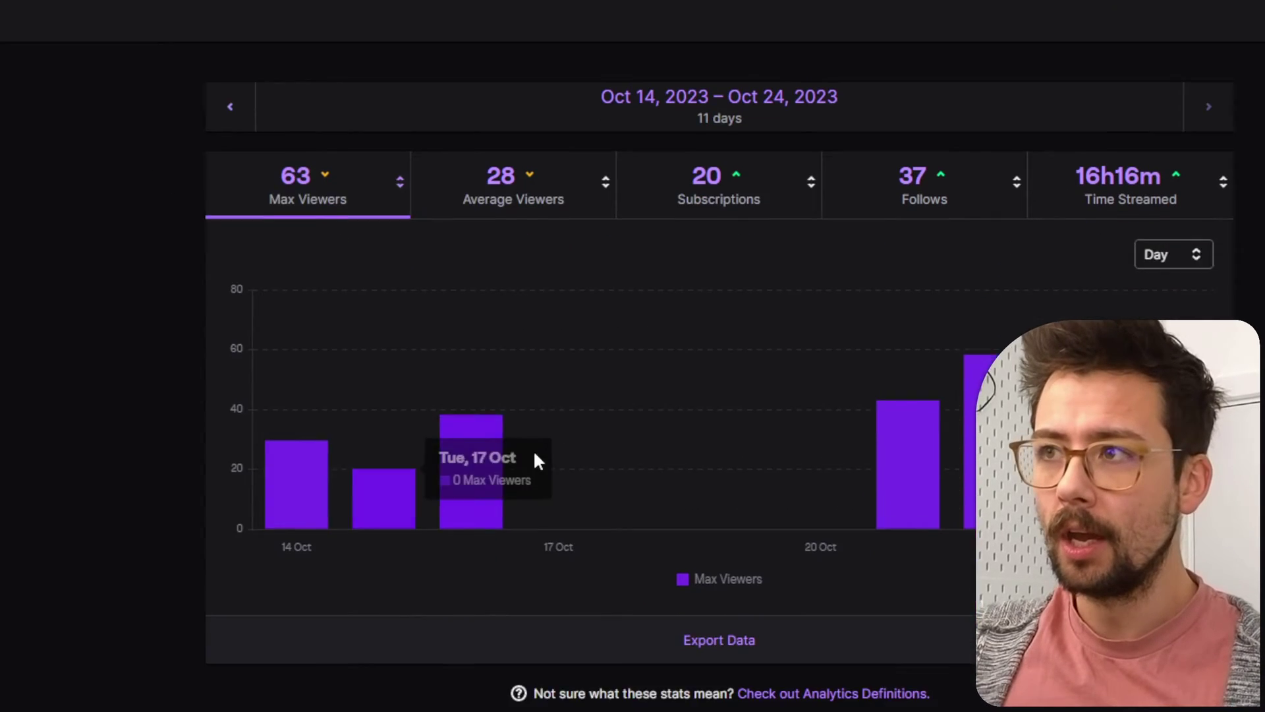
pyautogui.moveTo(466, 597)
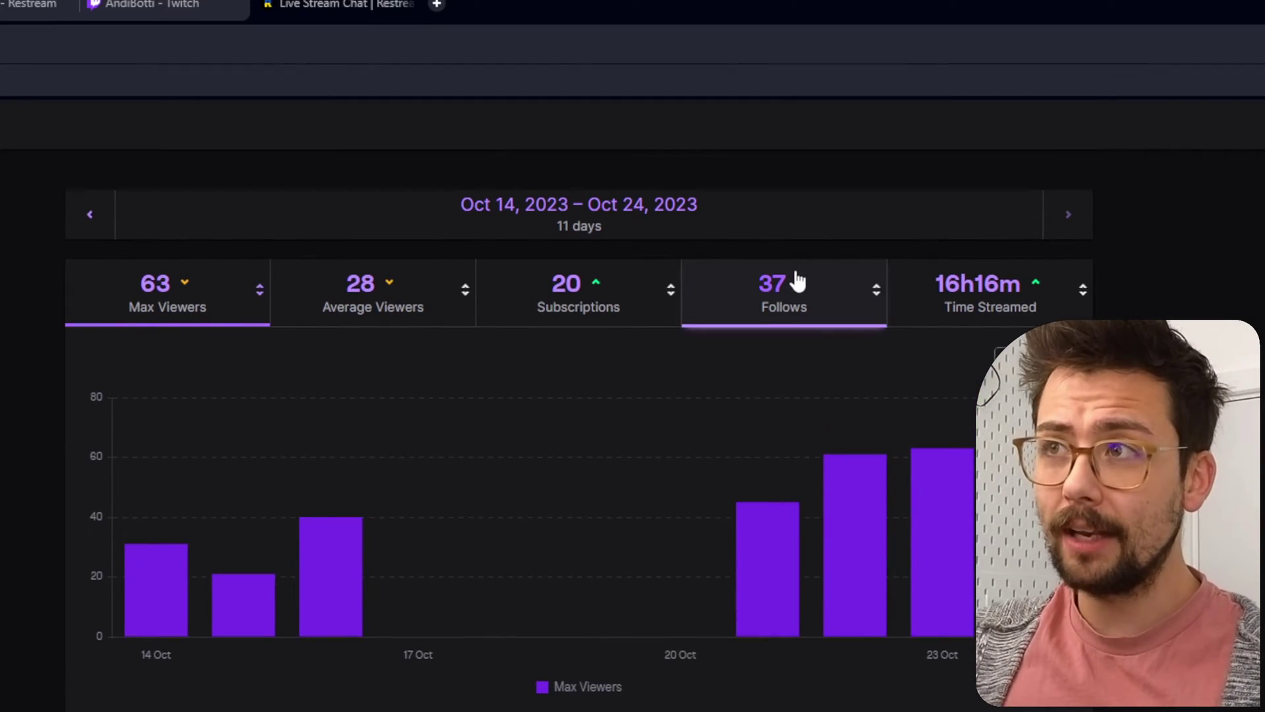
pyautogui.click(798, 290)
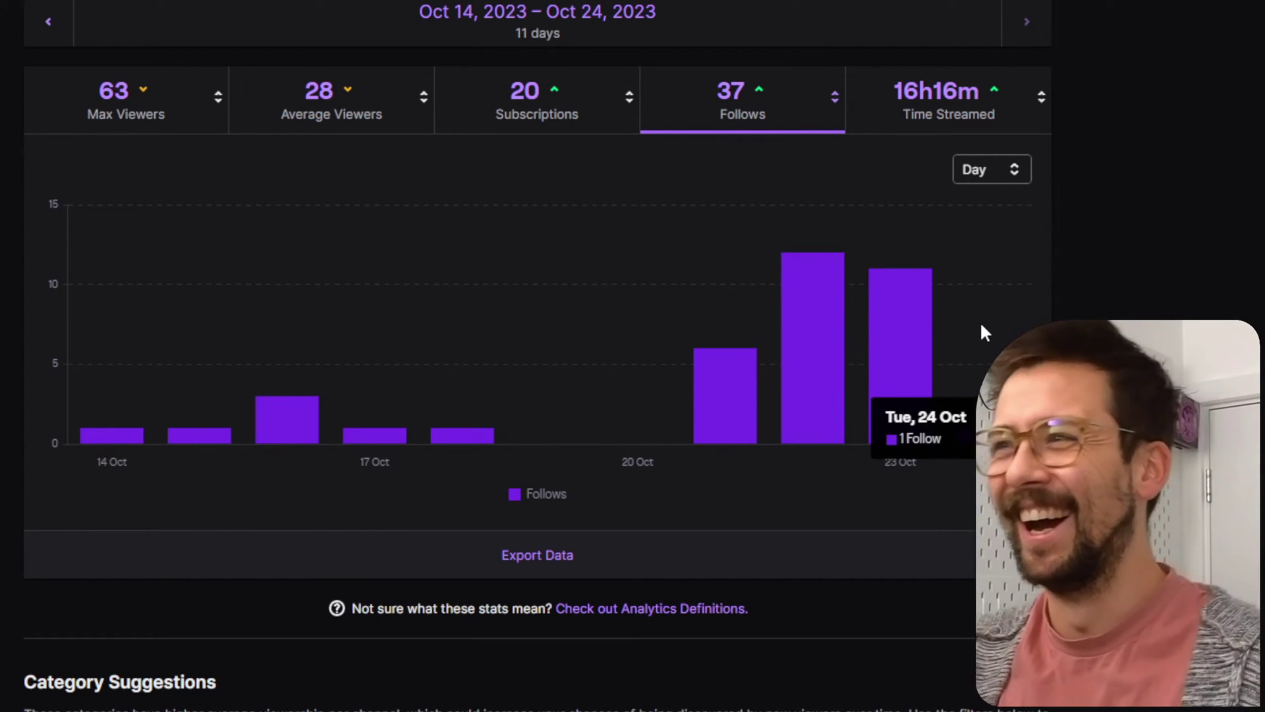
pyautogui.moveTo(746, 376)
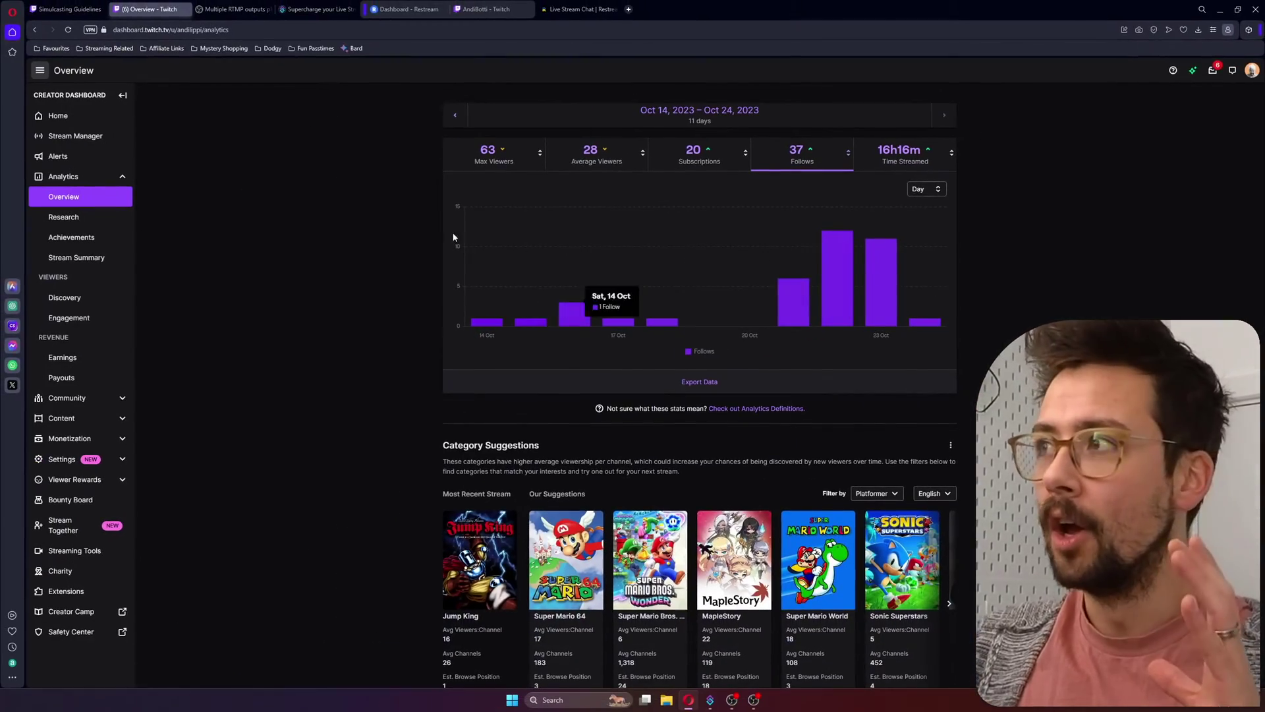
# Revisit the Simulcasting Guidelines article, then go to the Multiple RTMP outputs plugin page
pyautogui.click(69, 9)
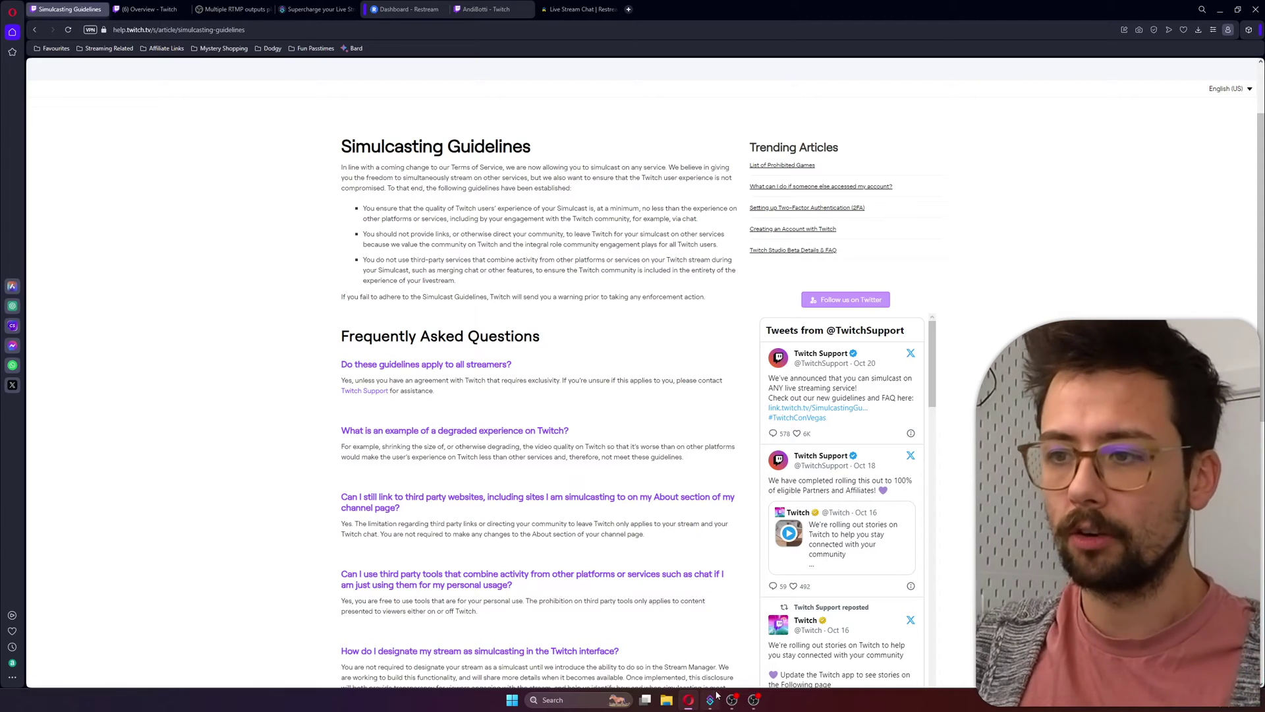
pyautogui.moveTo(733, 704)
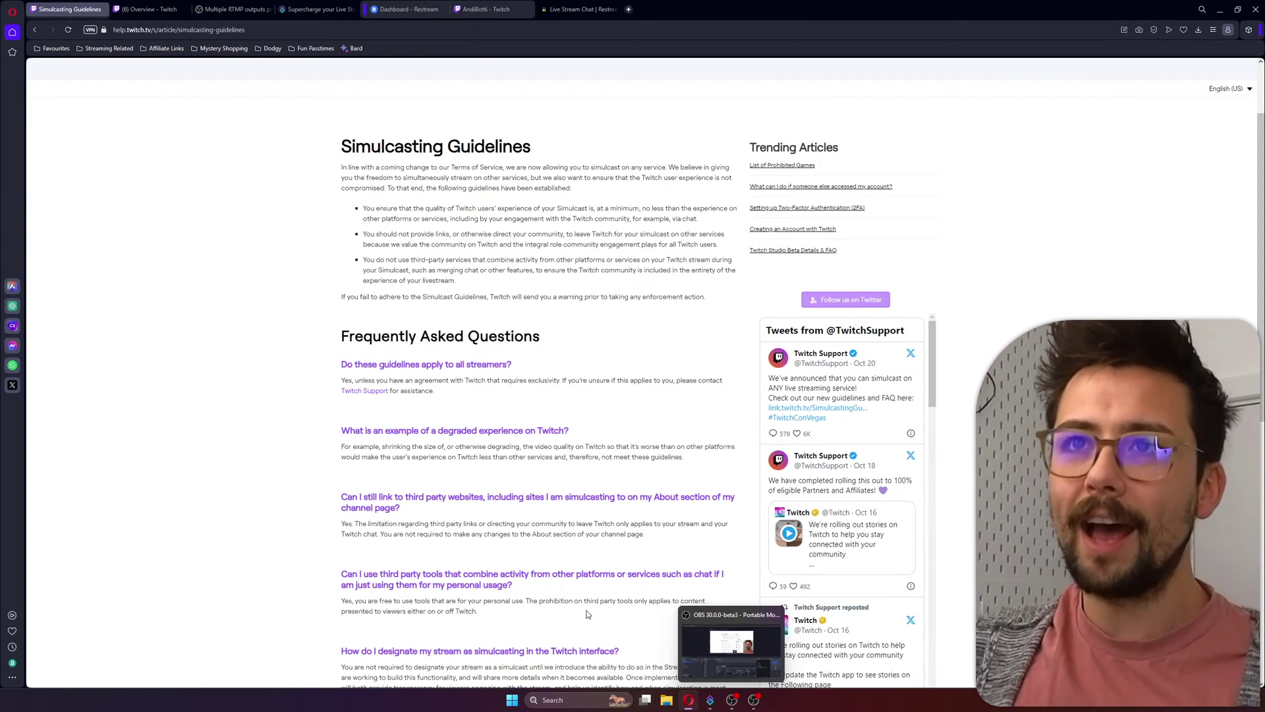
pyautogui.click(224, 8)
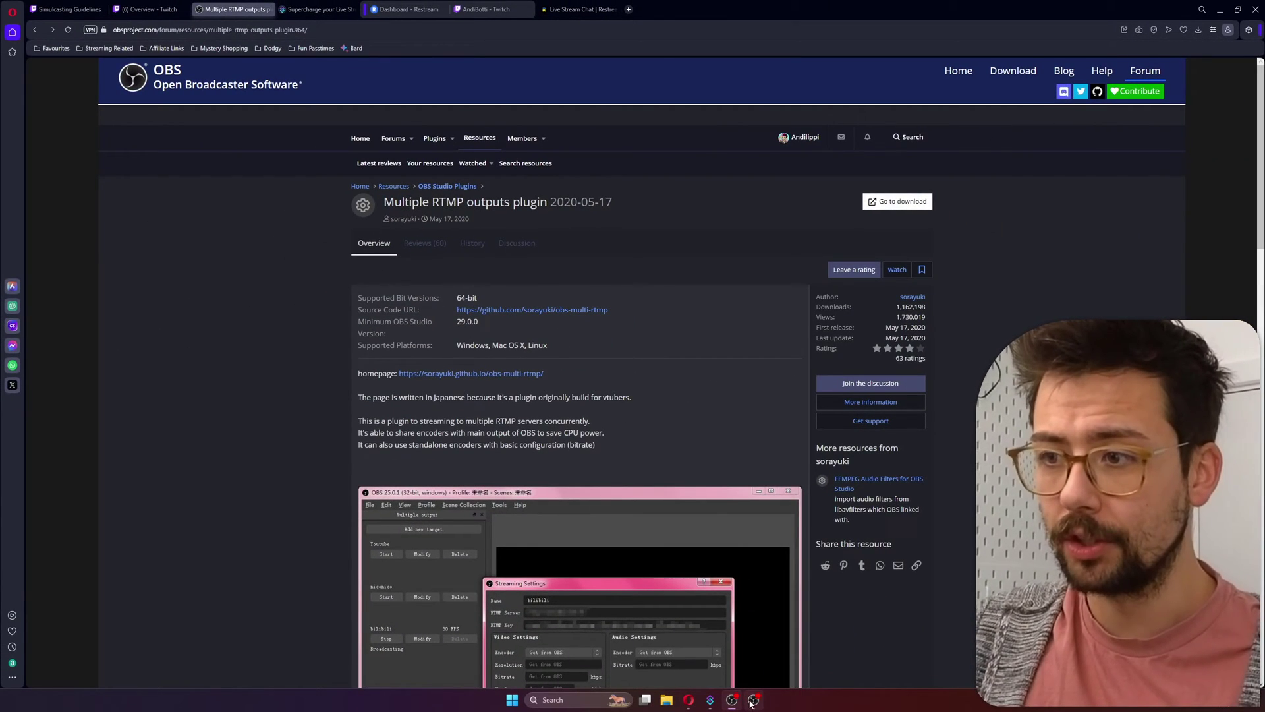
# Switch to OBS and add a new multistream target named New Target, encoders set to Get from OBS
pyautogui.click(733, 700)
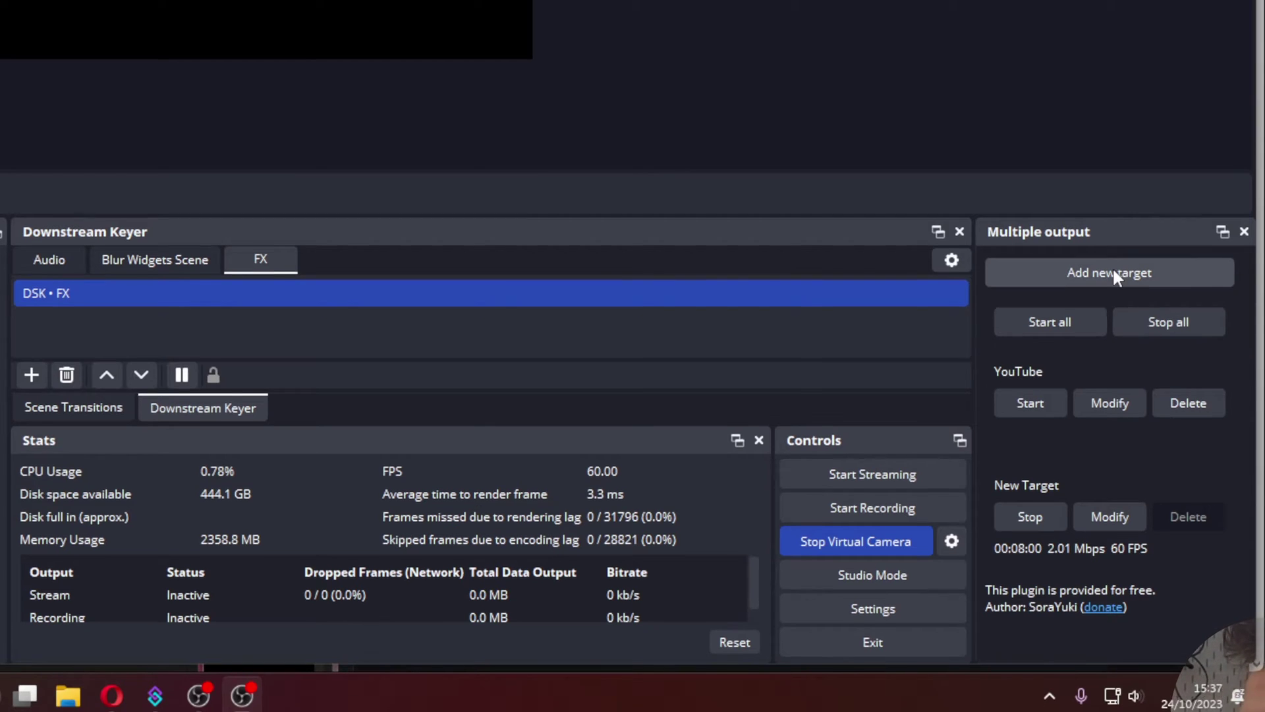
pyautogui.click(1112, 284)
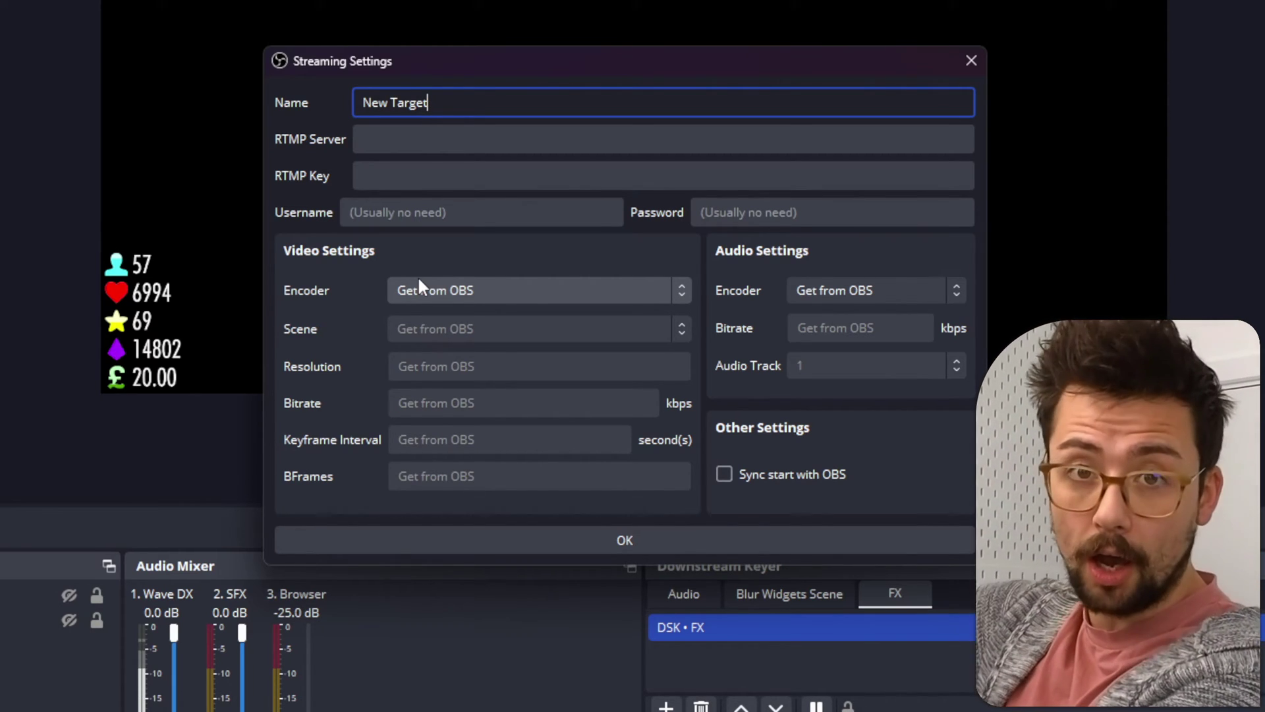
pyautogui.click(418, 288)
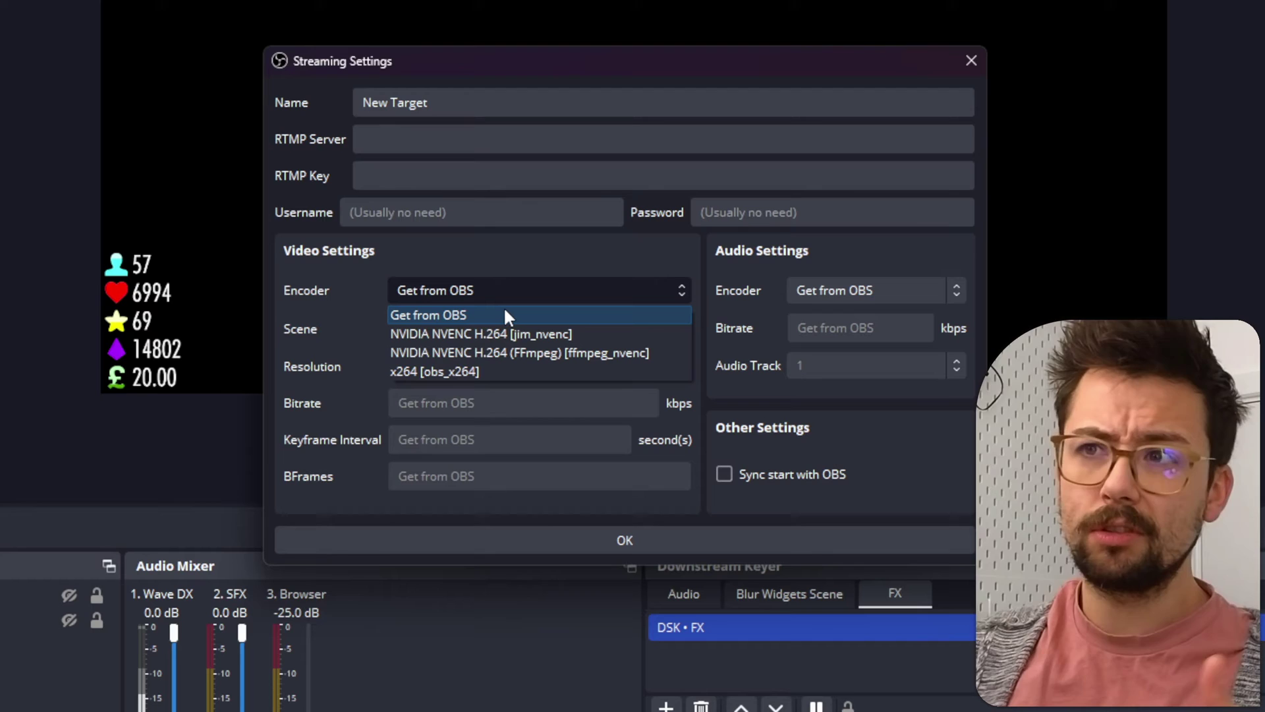
pyautogui.click(505, 312)
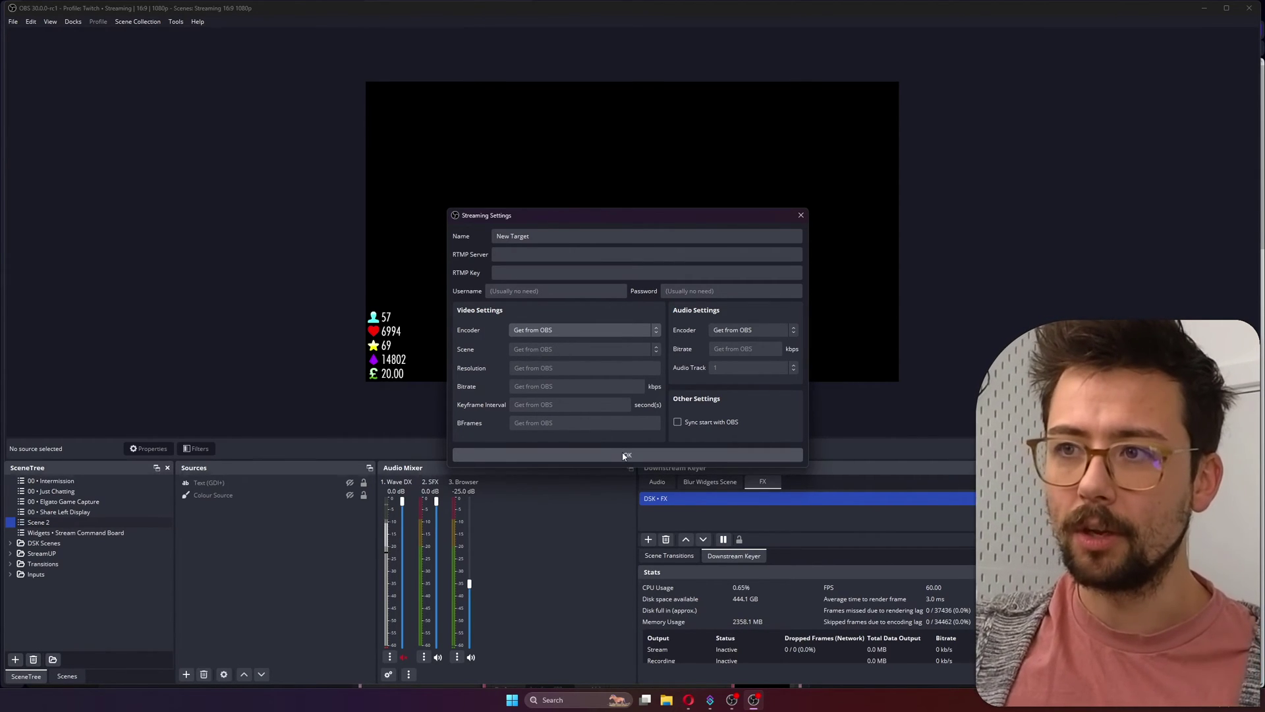
# Save the New Target settings, then delete the empty second New Target and confirm
pyautogui.click(675, 455)
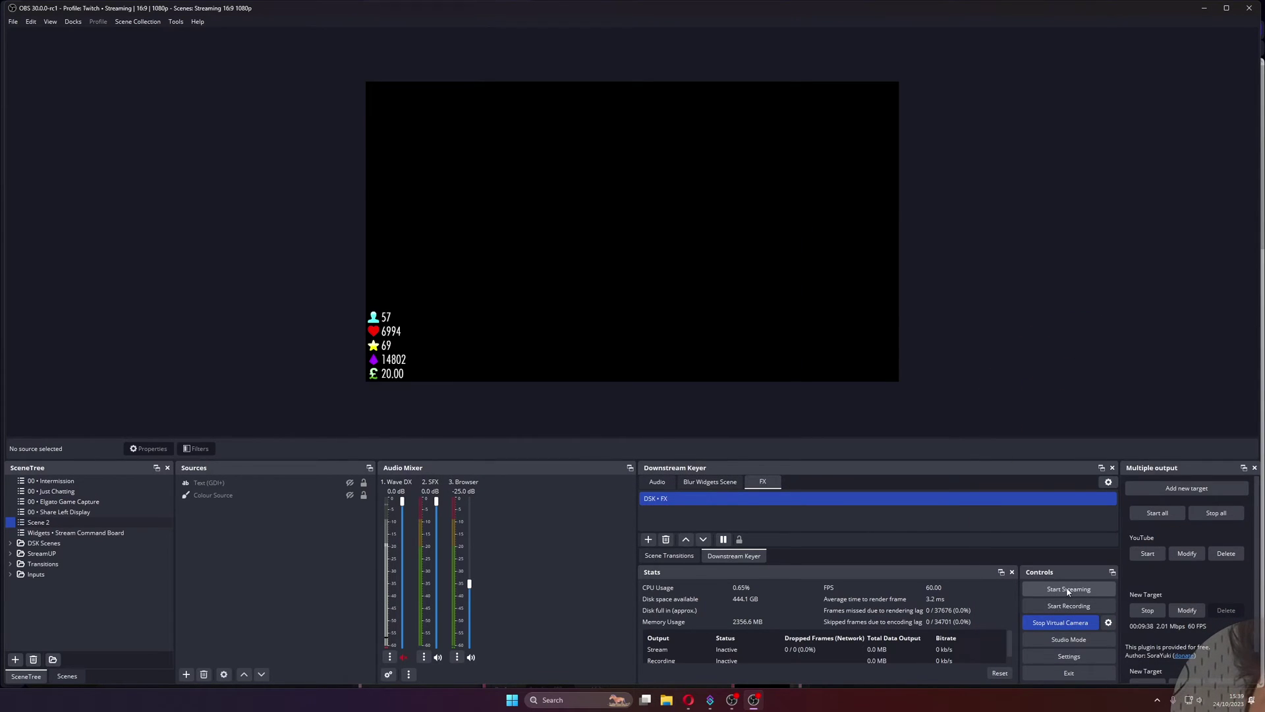
pyautogui.scroll(-2, 1199, 619)
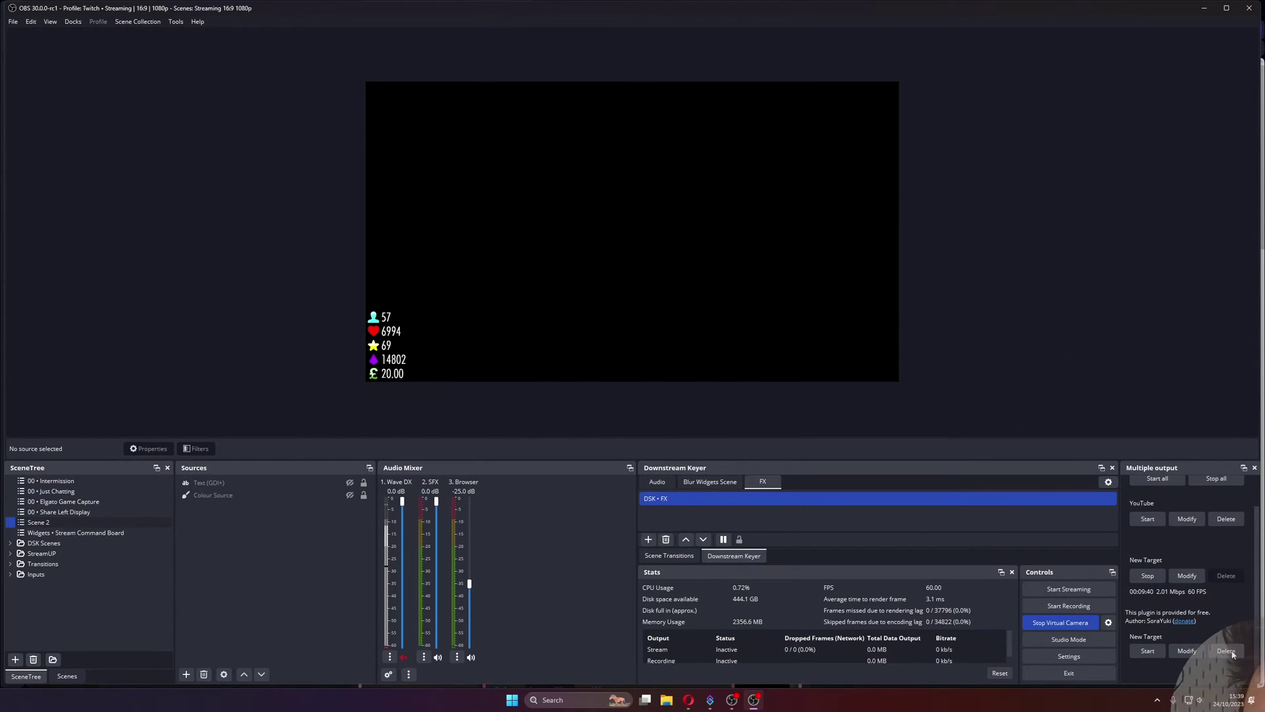
pyautogui.click(1226, 652)
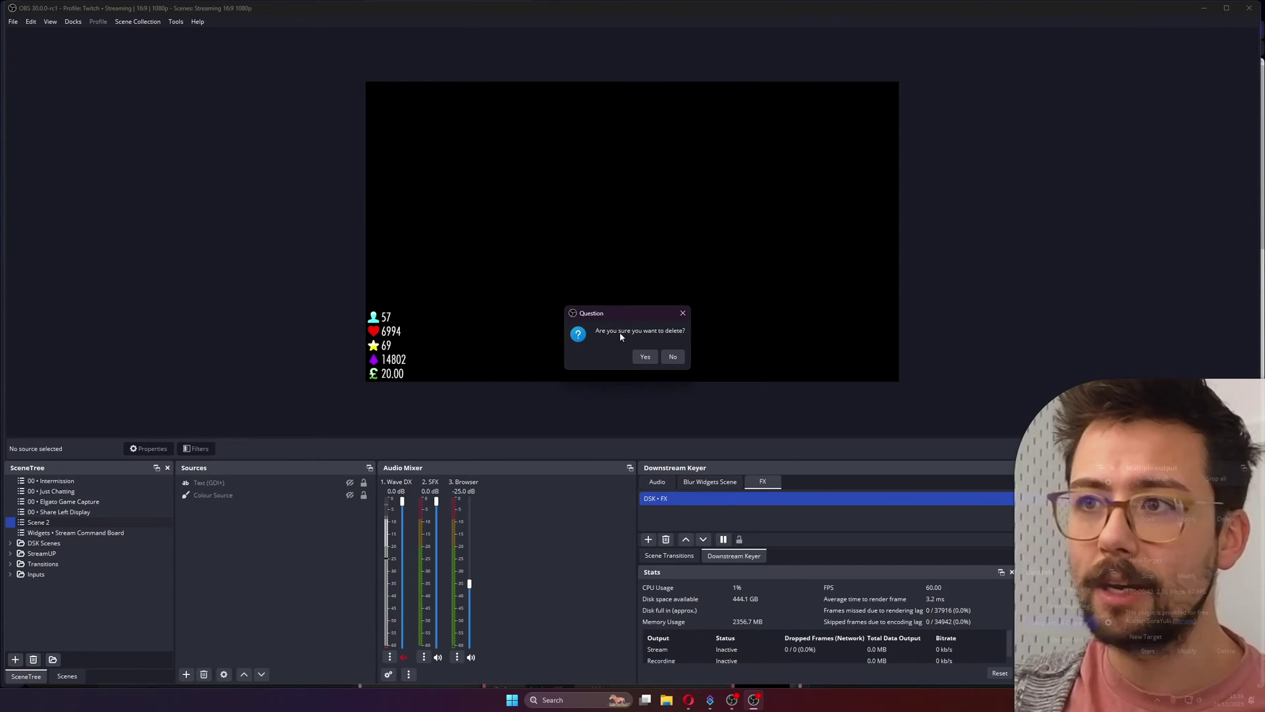
pyautogui.click(645, 356)
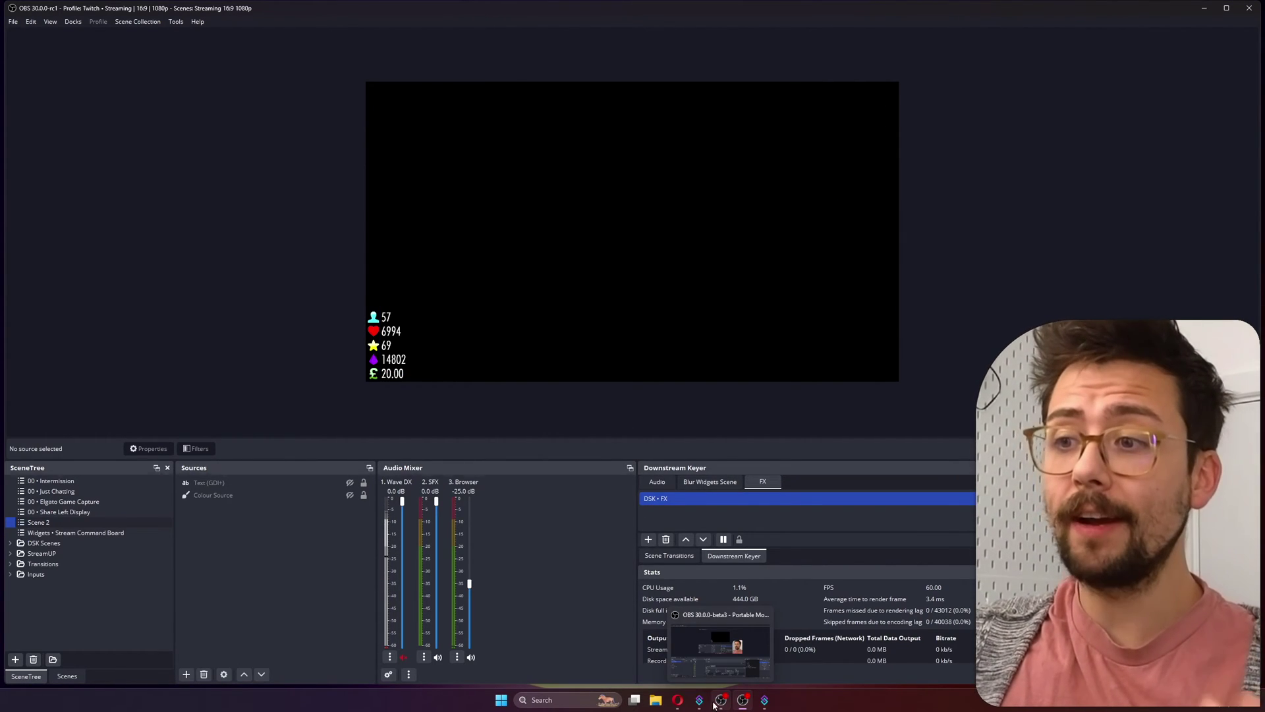
# Show the streamer.bot website, then bring the Streamer.bot 0.2.2-alpha.15 app forward
pyautogui.click(677, 702)
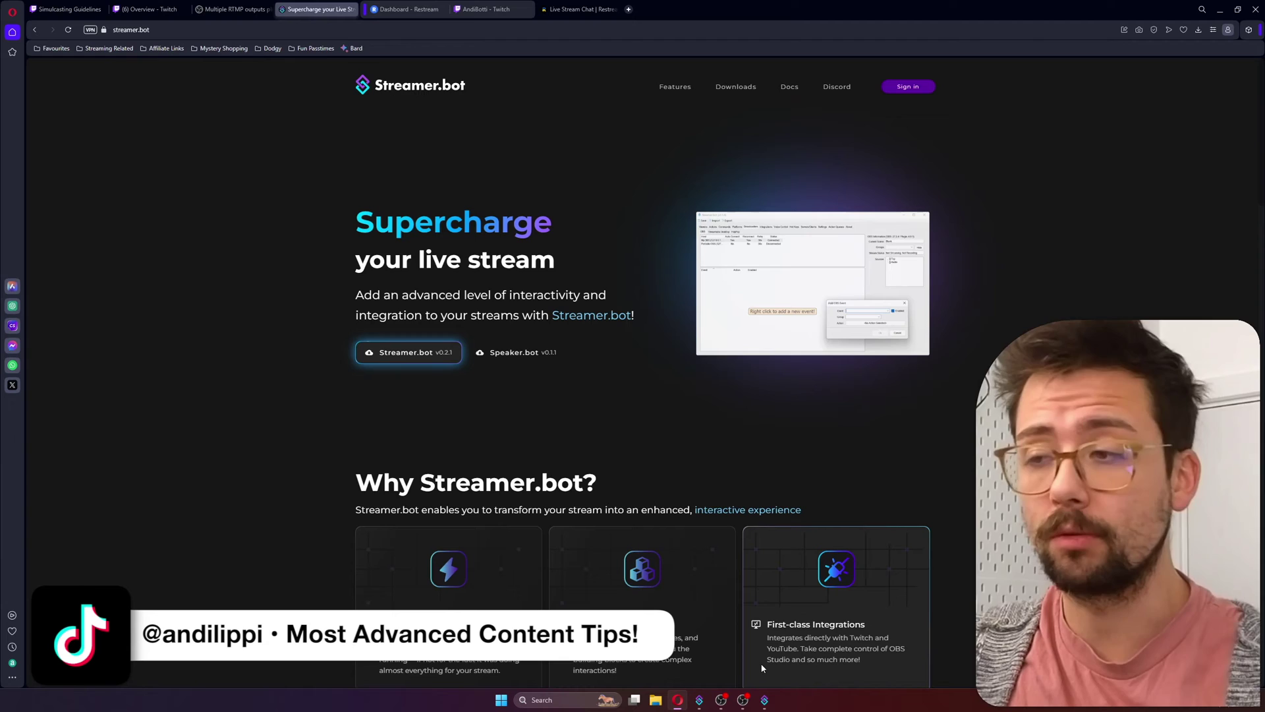
pyautogui.click(763, 703)
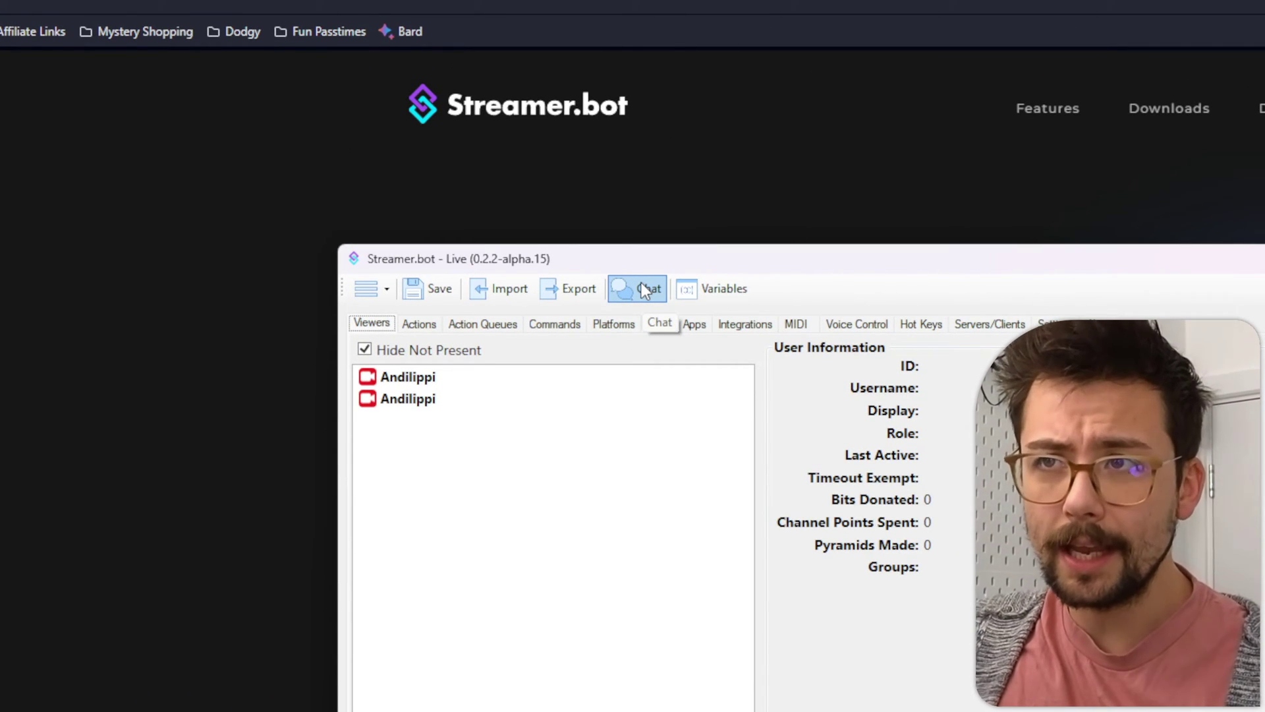
# View Streamer.bot's YouTube Account settings: broadcaster account connected, bot account disconnected
pyautogui.click(615, 325)
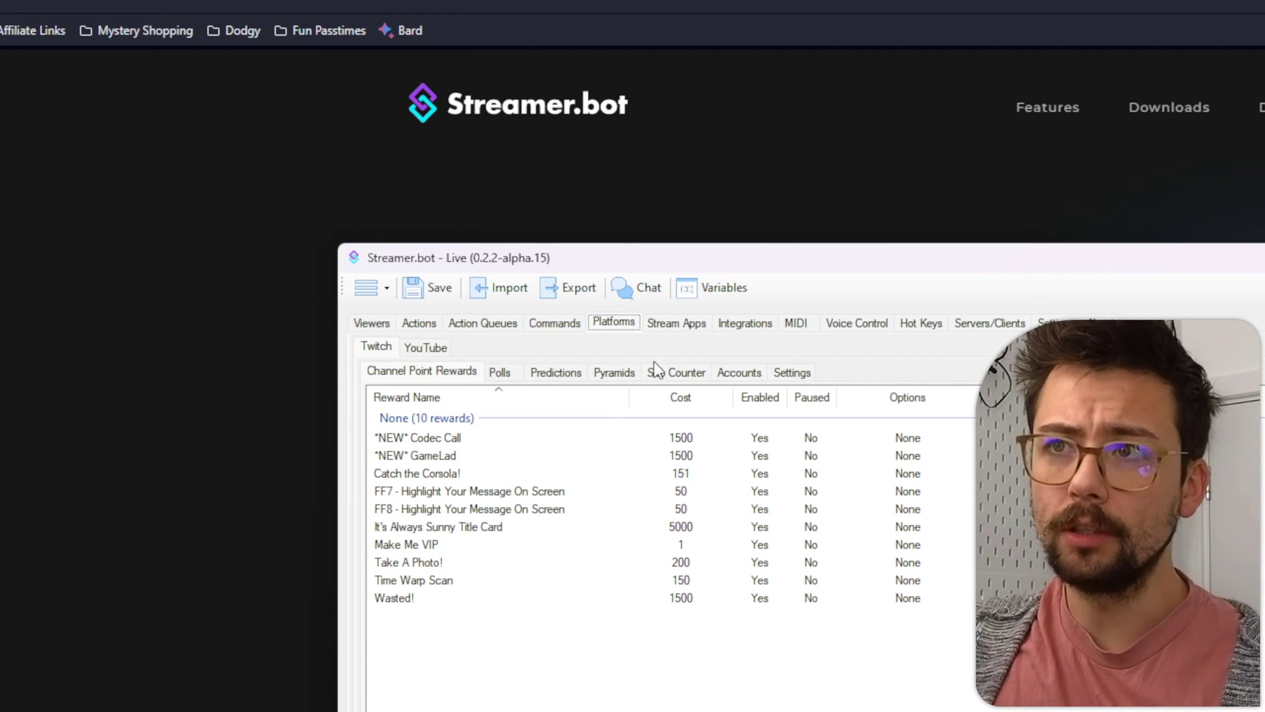
pyautogui.click(737, 373)
pyautogui.click(426, 347)
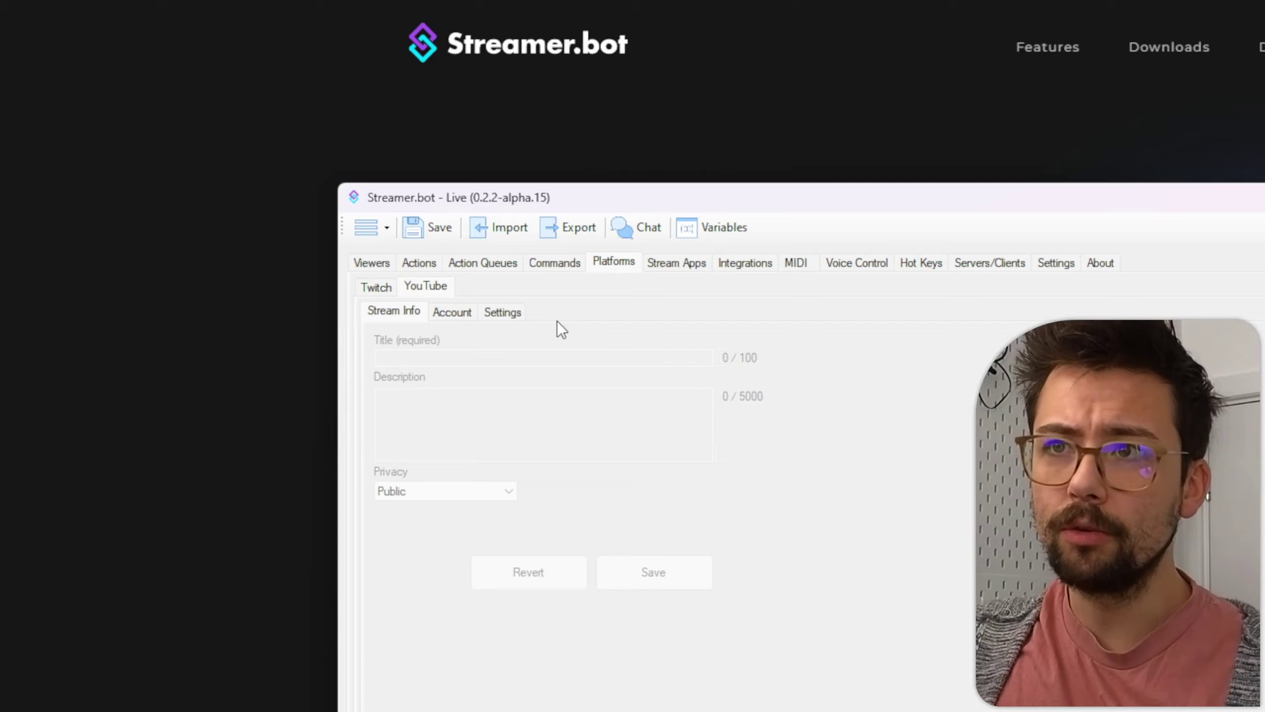
pyautogui.click(504, 312)
pyautogui.click(452, 312)
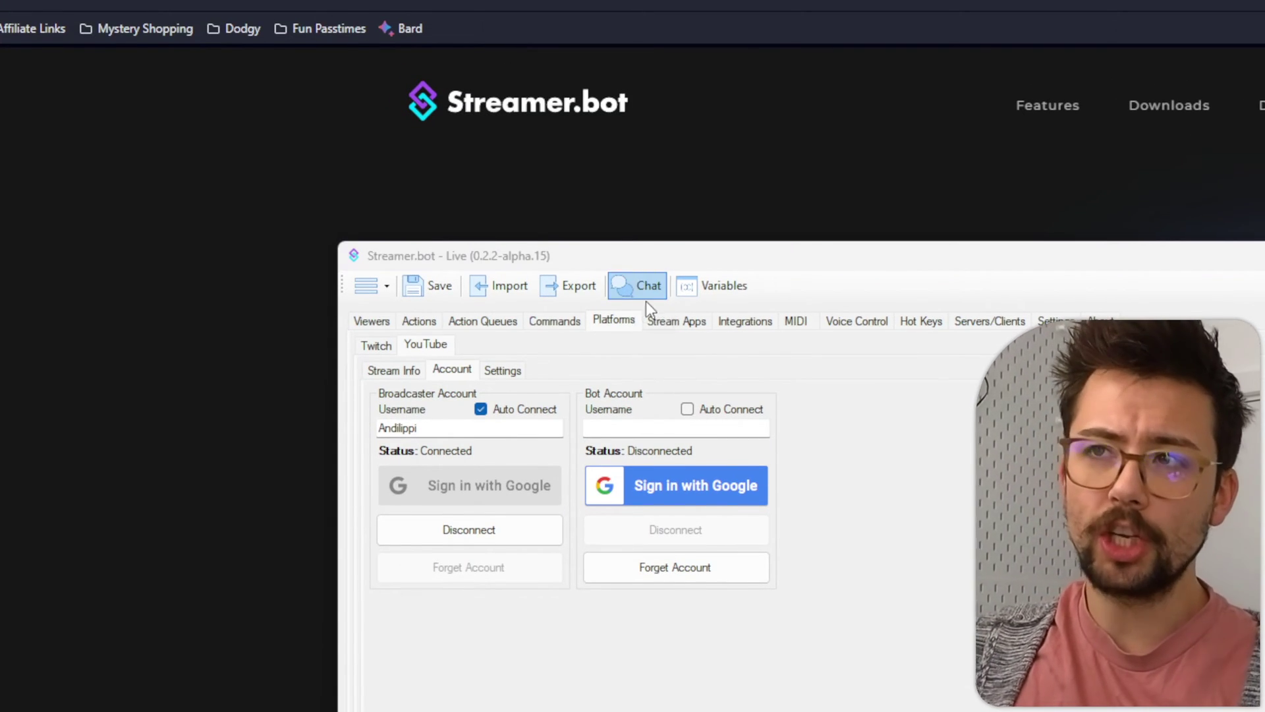
# Open the combined Twitch and YouTube chat, scroll through its messages, and drag it to the left
pyautogui.click(643, 295)
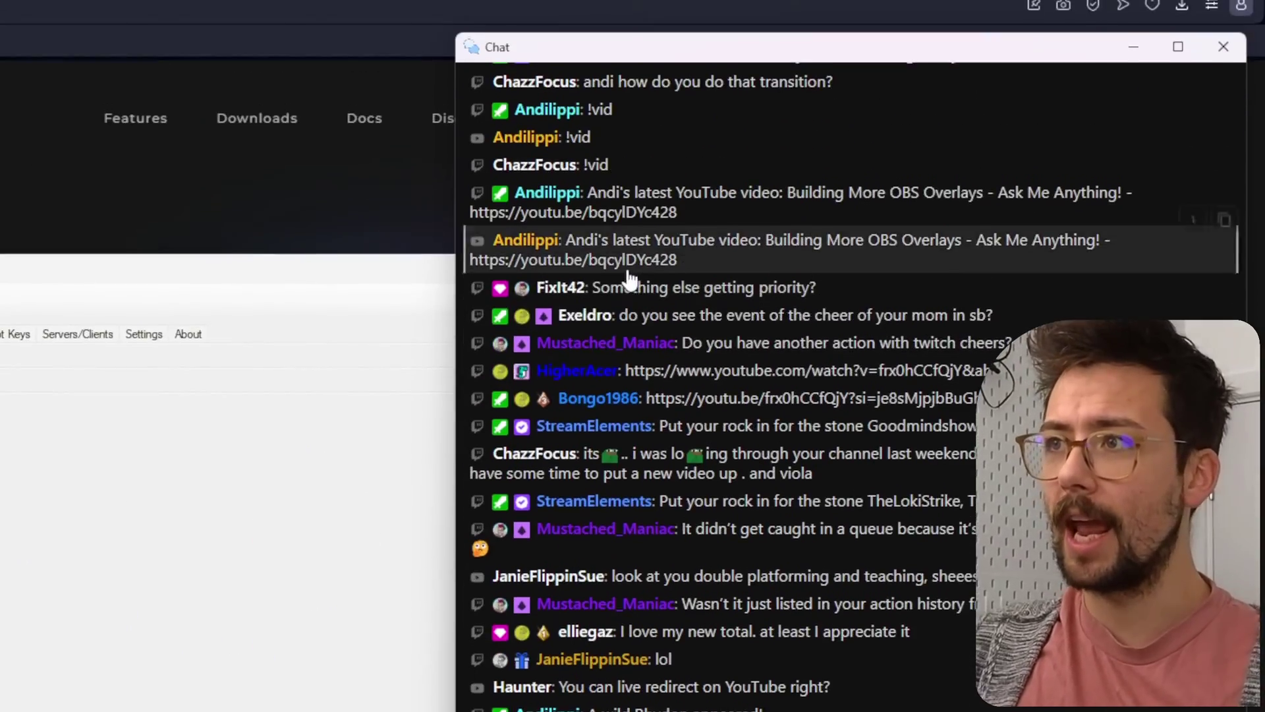
pyautogui.scroll(10, 628, 278)
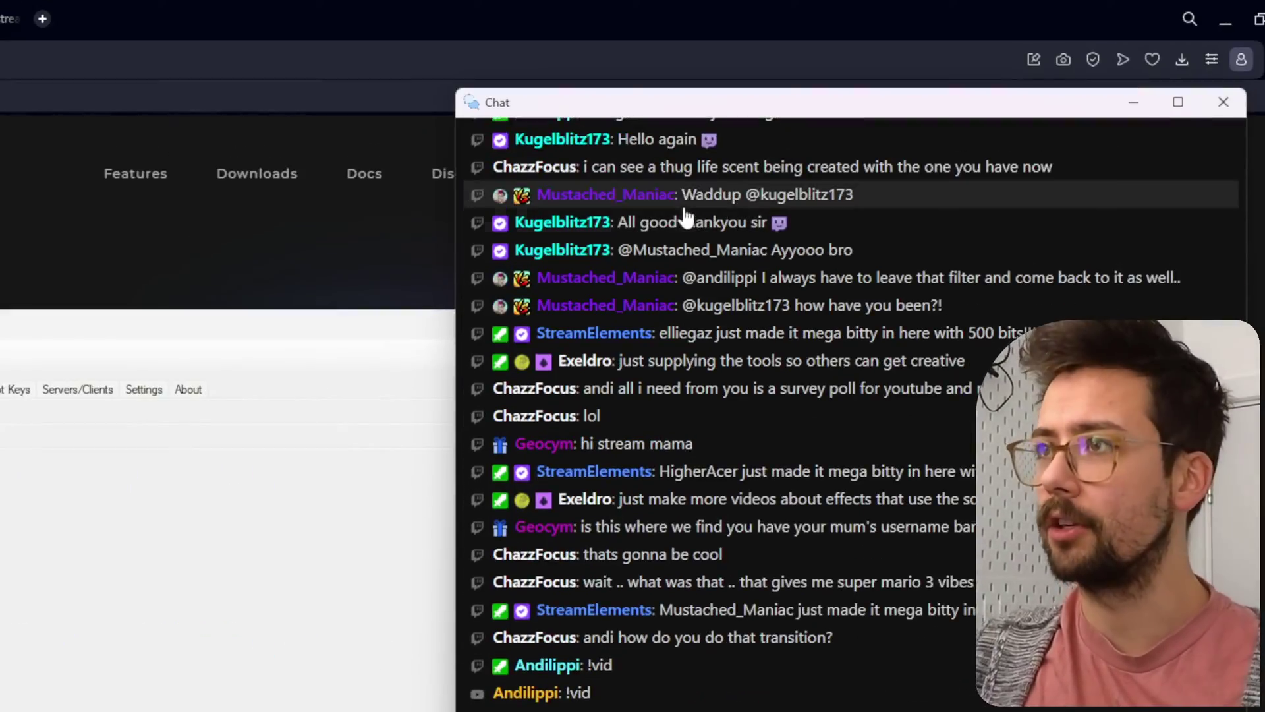
pyautogui.moveTo(696, 112); pyautogui.dragTo(279, 121)
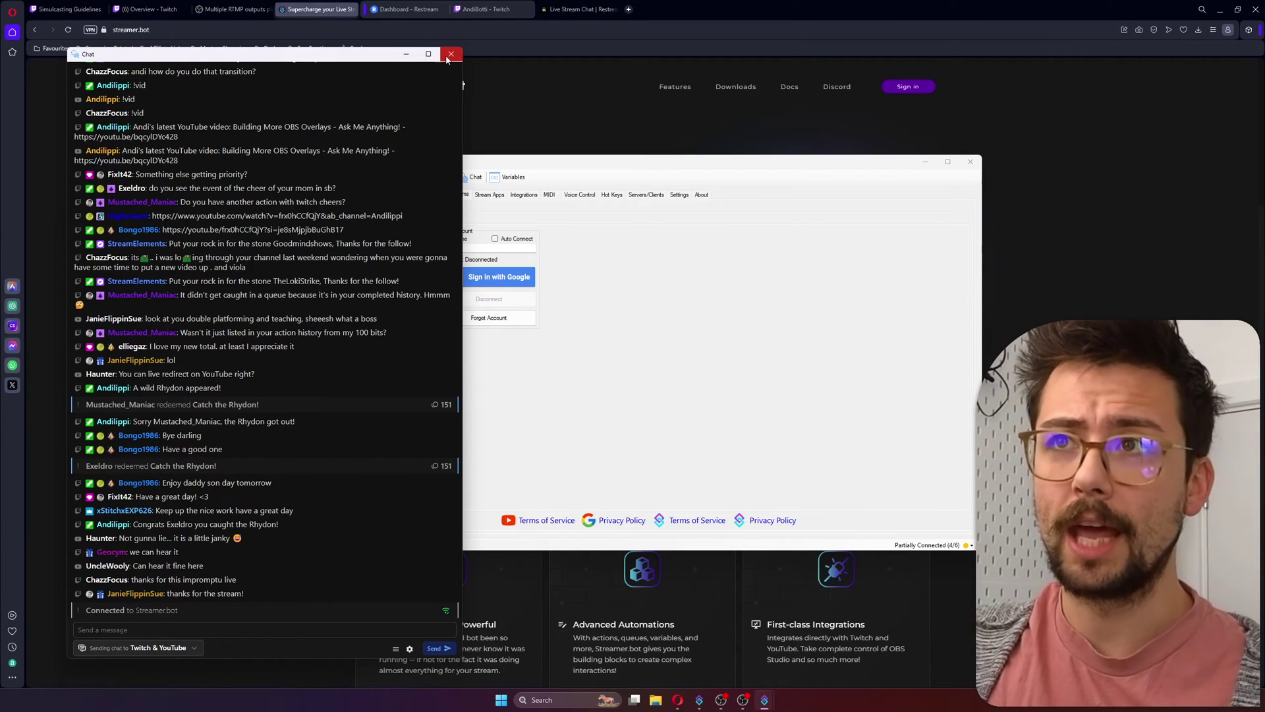
# Close the chat and switch to the Restream dashboard streaming live at 1920x1080, 60 fps to Twitch
pyautogui.click(450, 55)
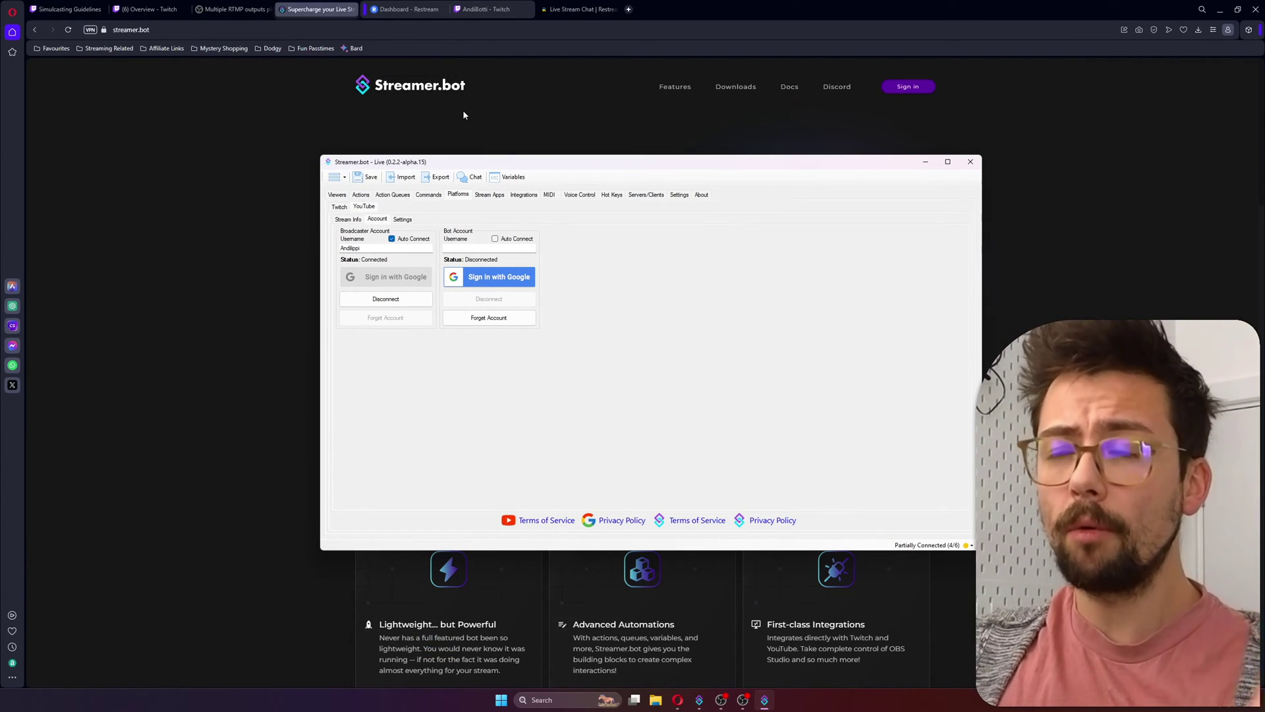
pyautogui.click(465, 117)
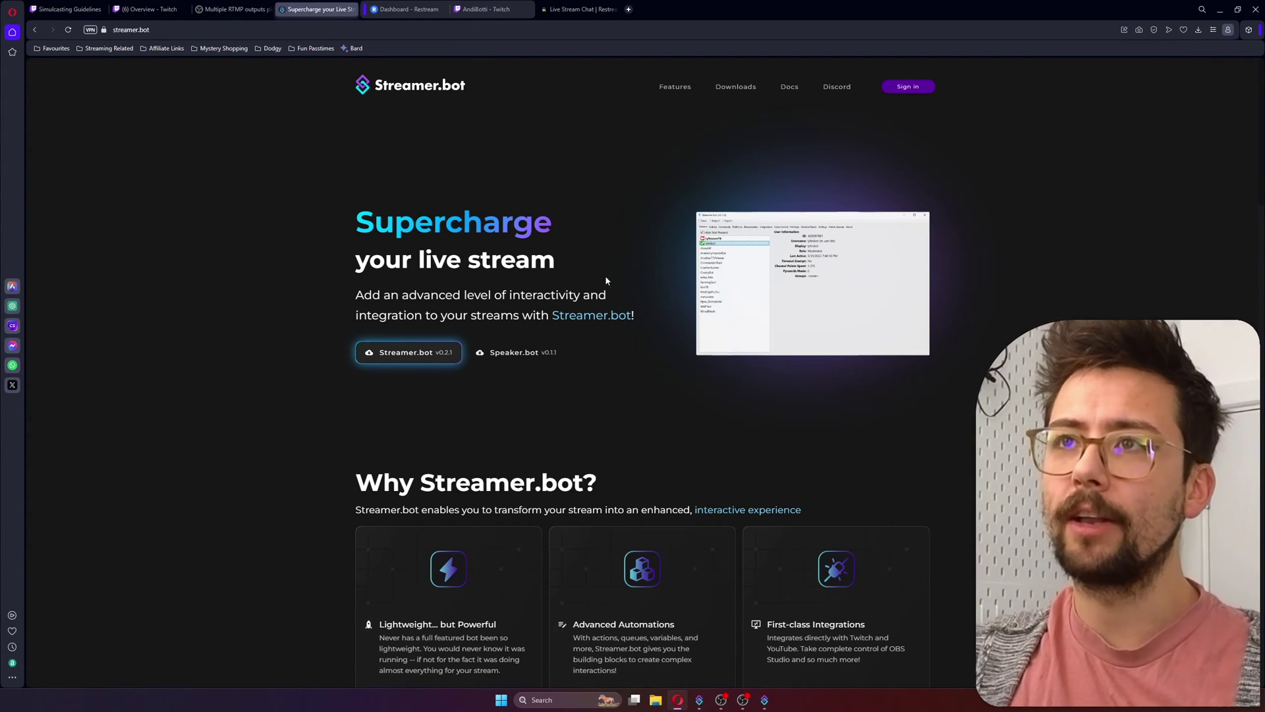
pyautogui.click(408, 9)
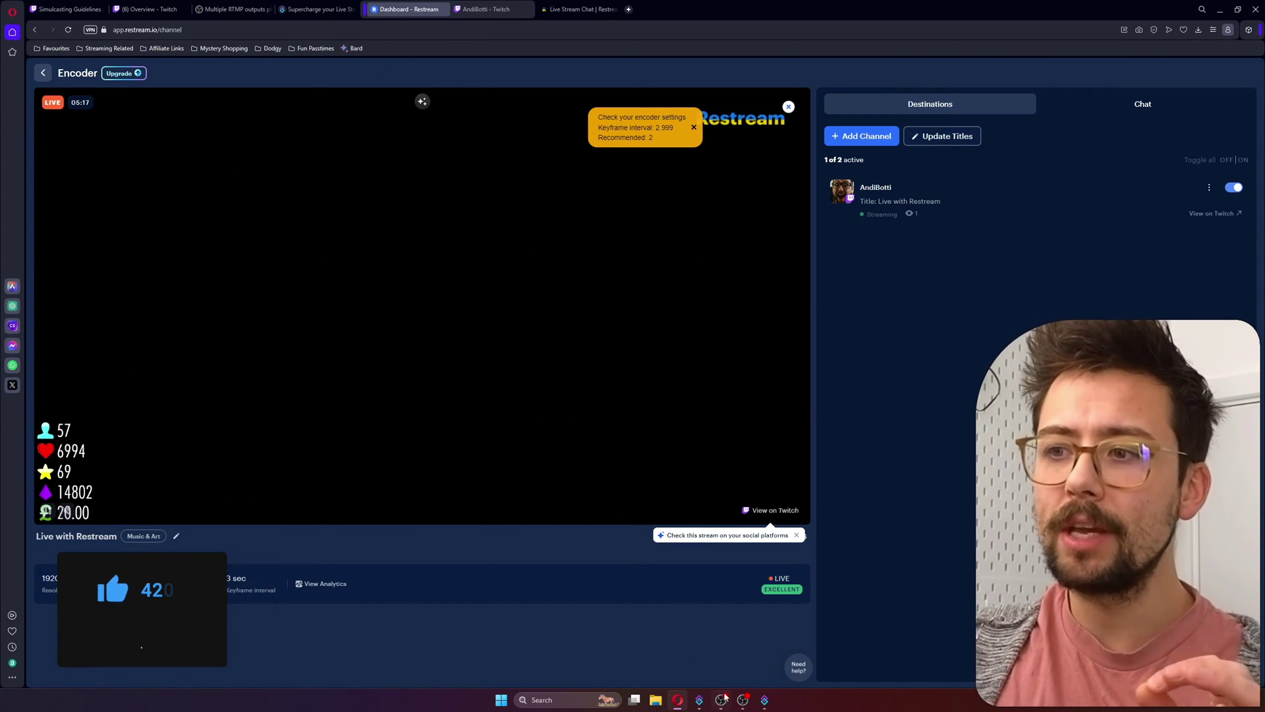
# Bring OBS forward briefly, then switch the browser to the Twitch channel page
pyautogui.moveTo(722, 700)
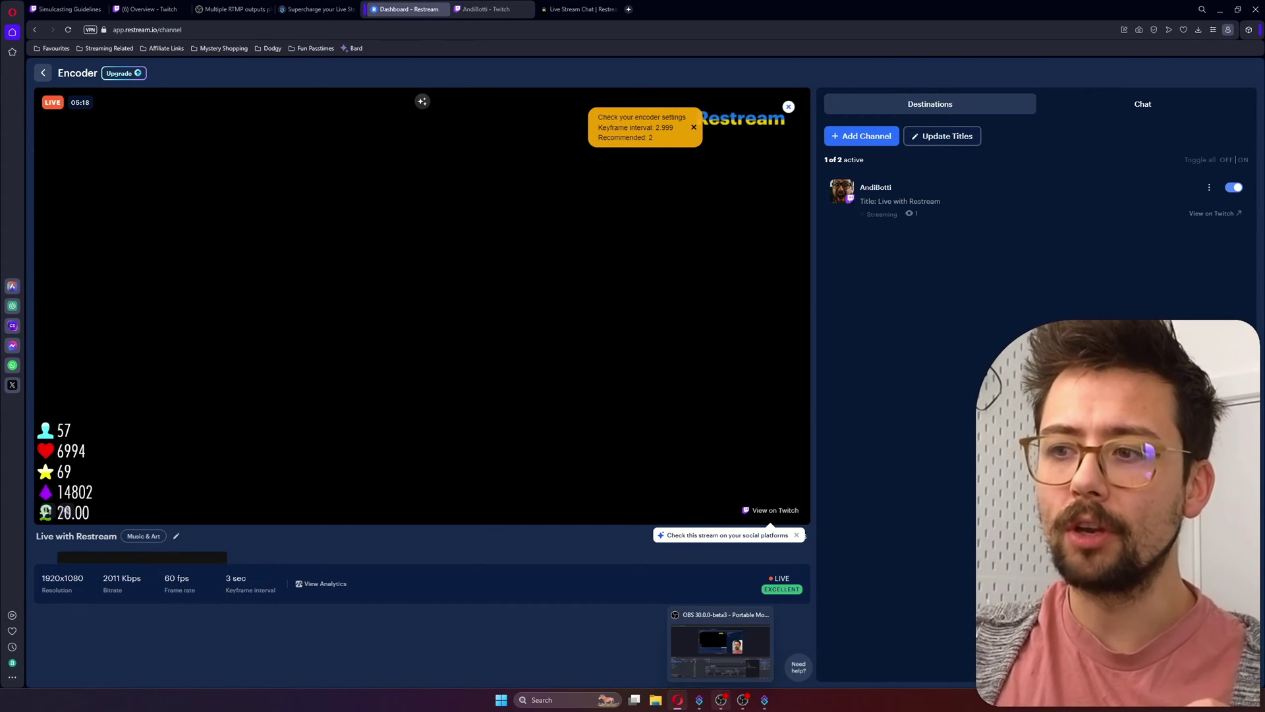
pyautogui.click(740, 702)
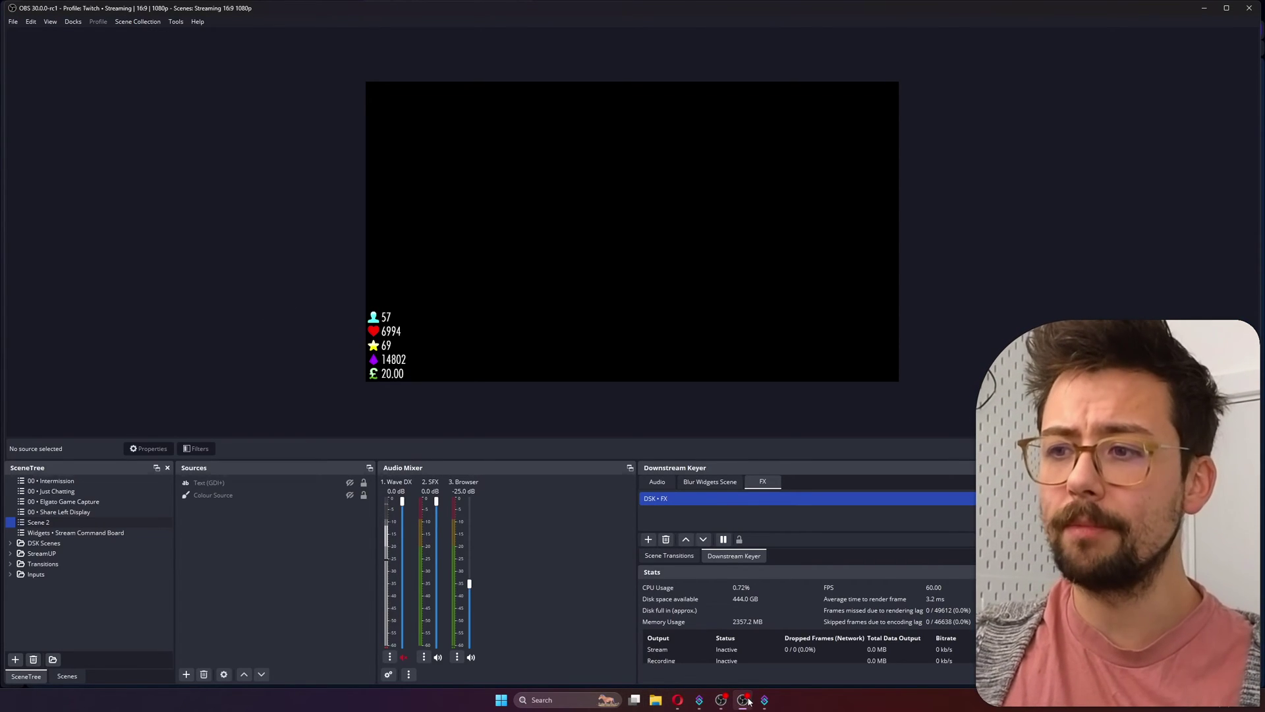
pyautogui.moveTo(750, 703)
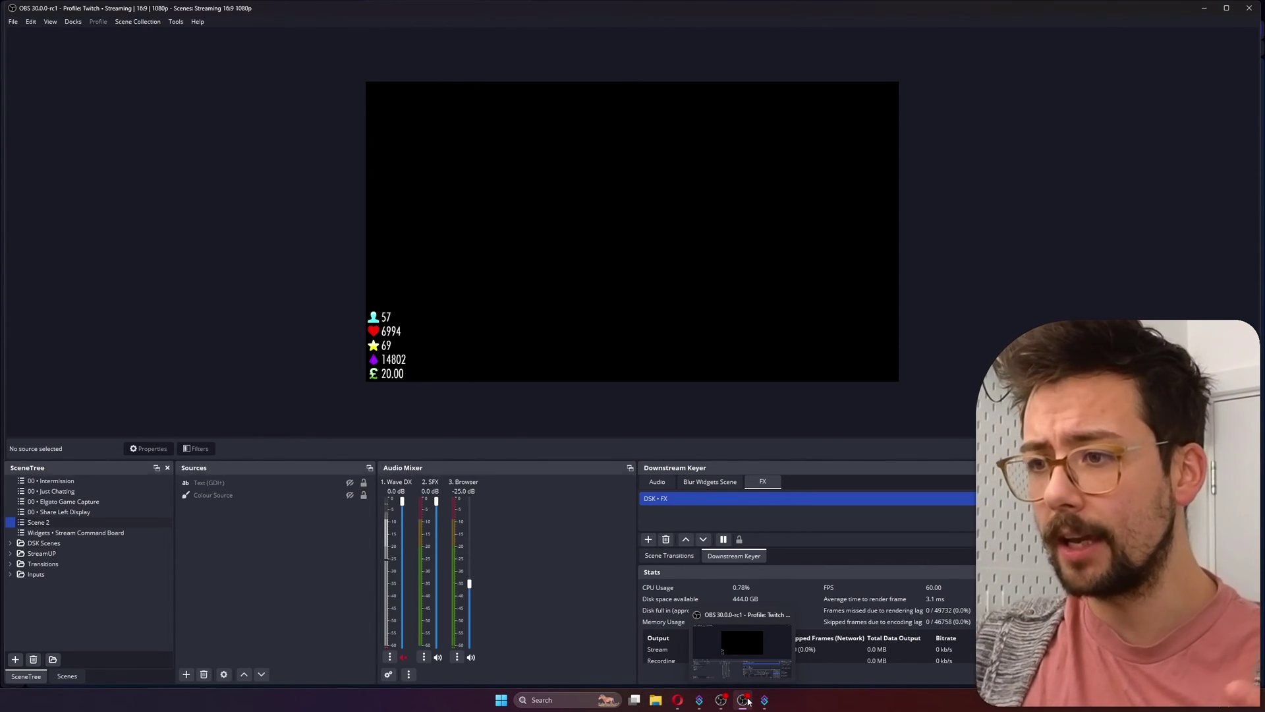
pyautogui.click(742, 702)
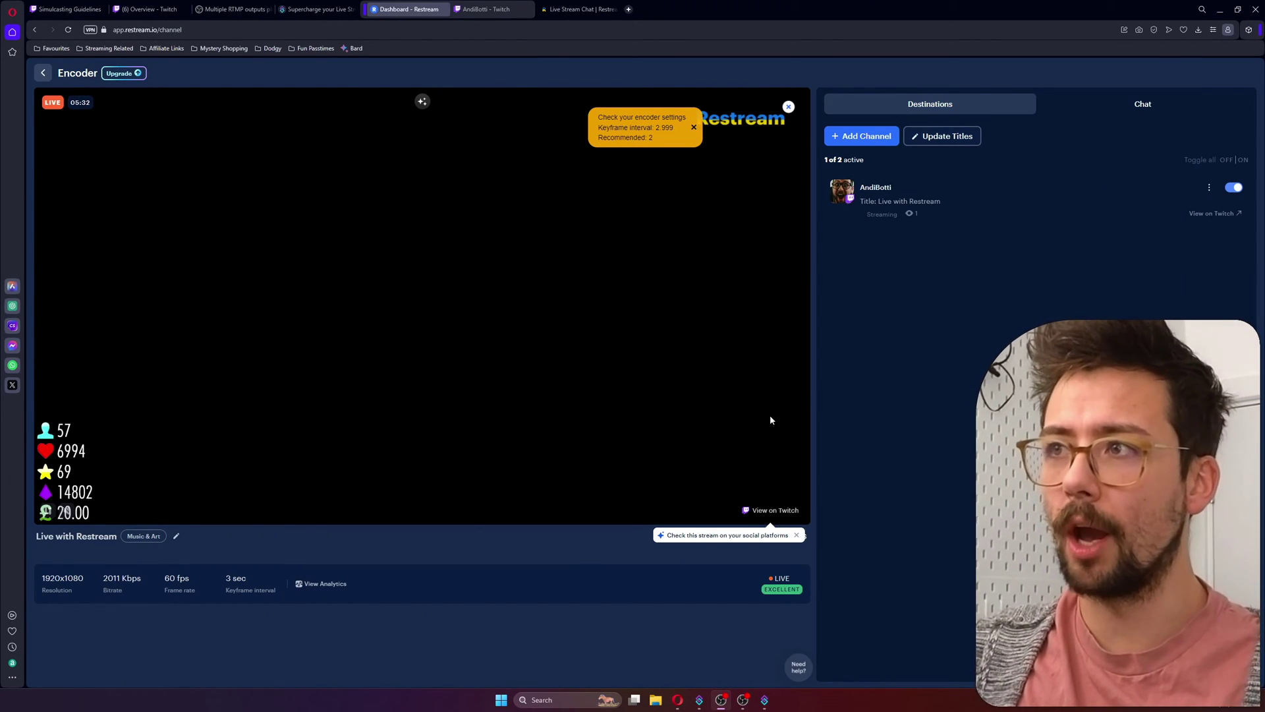
pyautogui.click(474, 15)
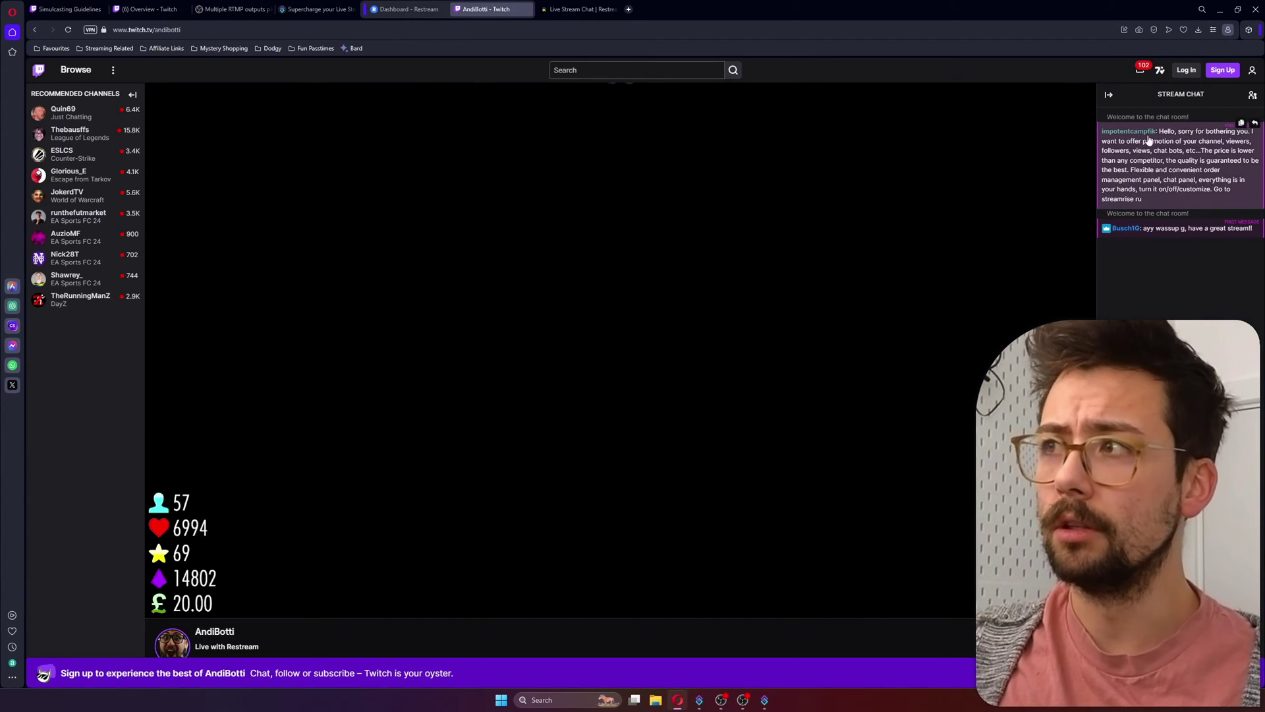
# Make the grey Colour Source and 'NO WATER MARK BRO' text visible, then check them on Twitch
pyautogui.click(743, 703)
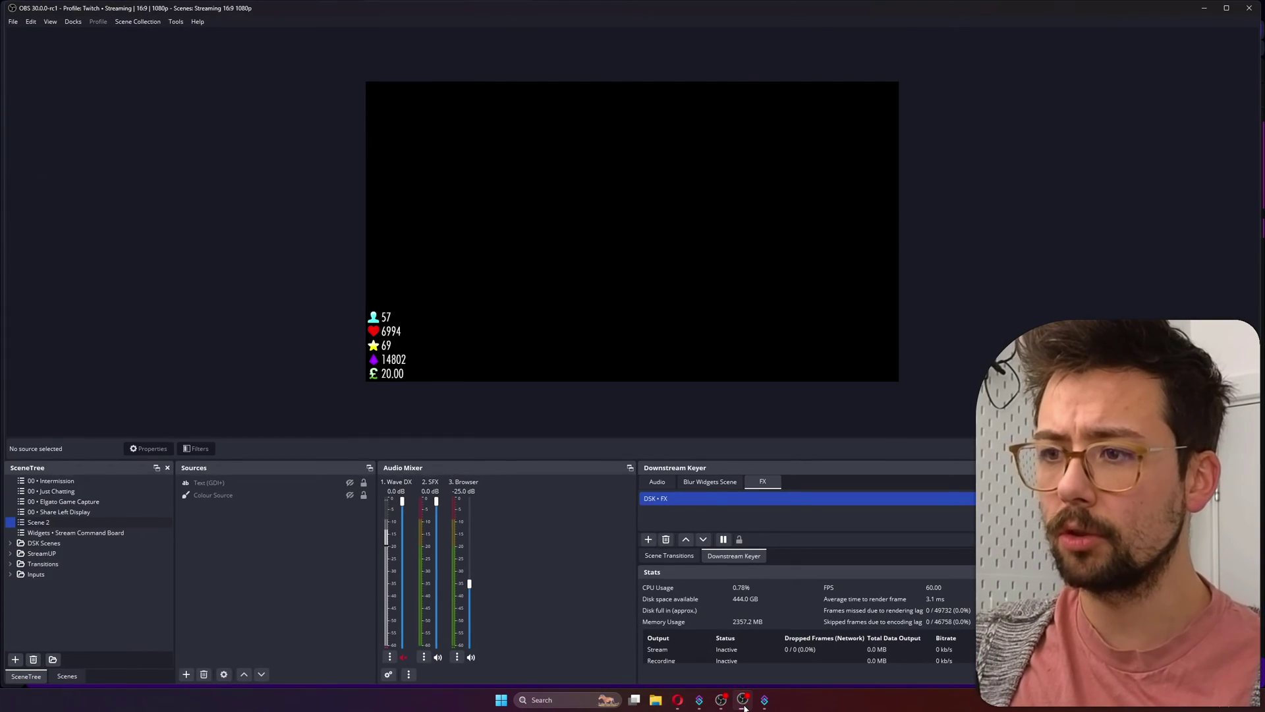
pyautogui.click(343, 485)
pyautogui.click(350, 495)
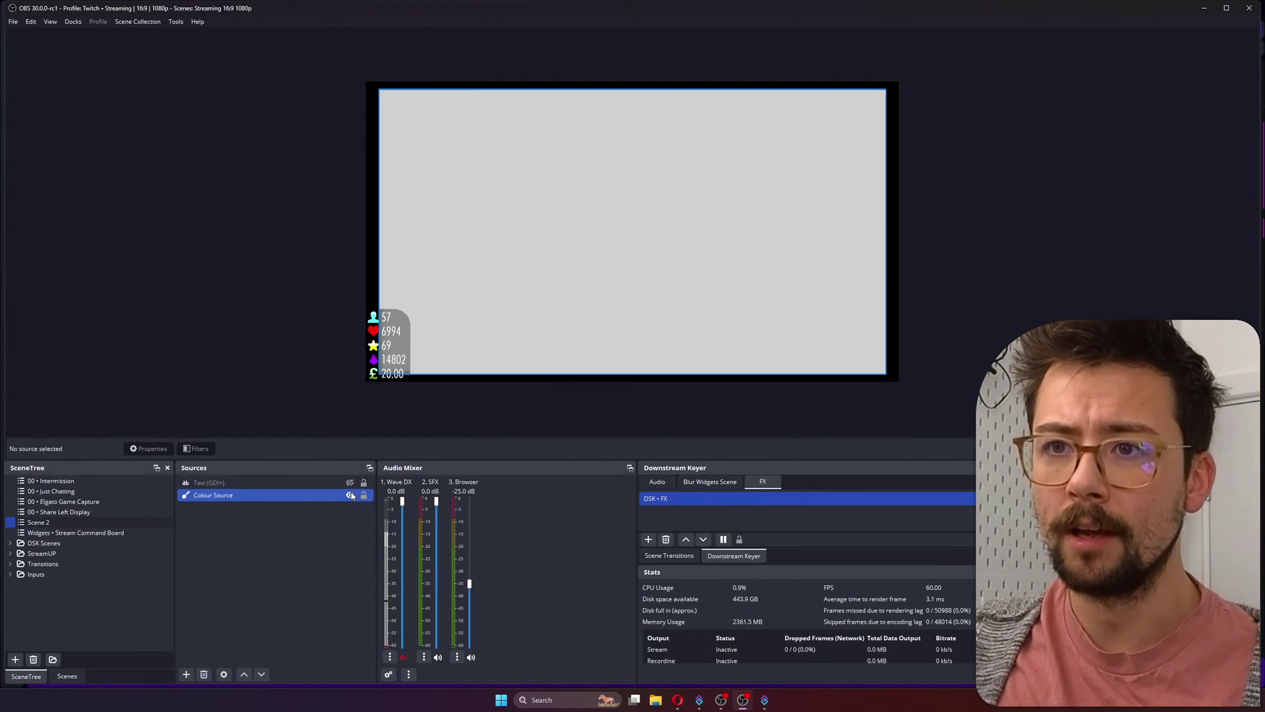
pyautogui.click(350, 483)
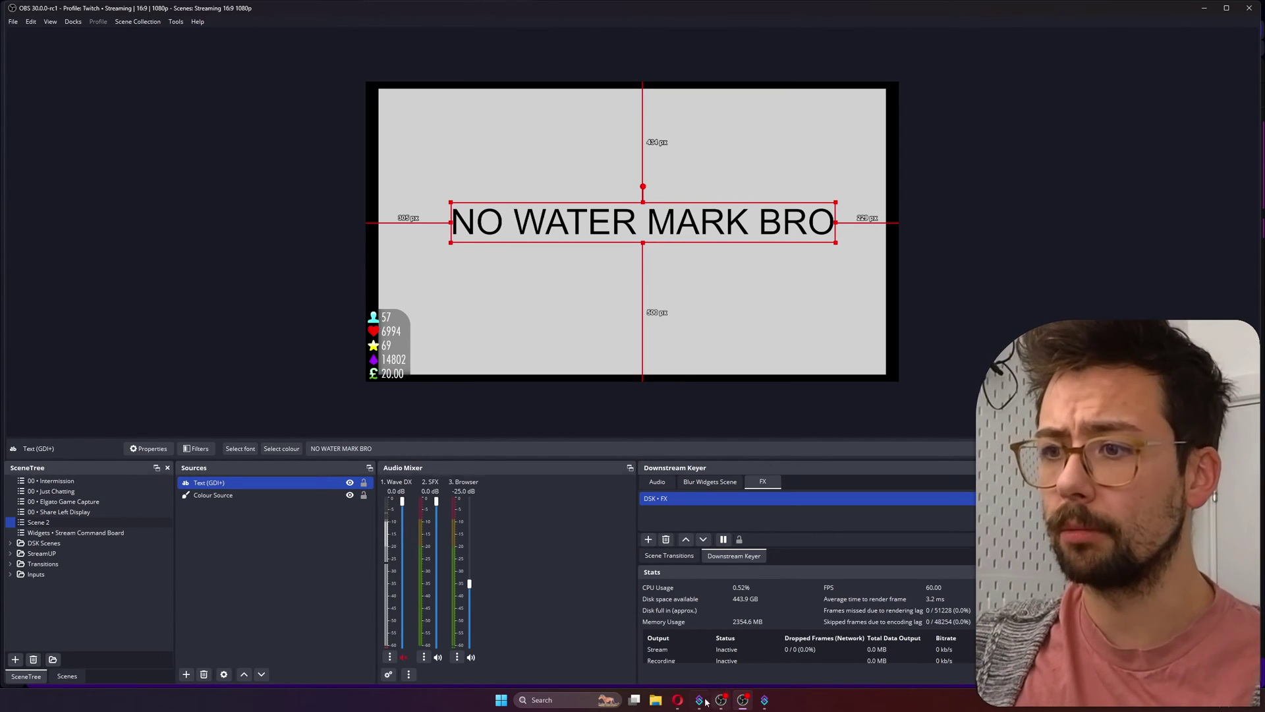
pyautogui.click(677, 700)
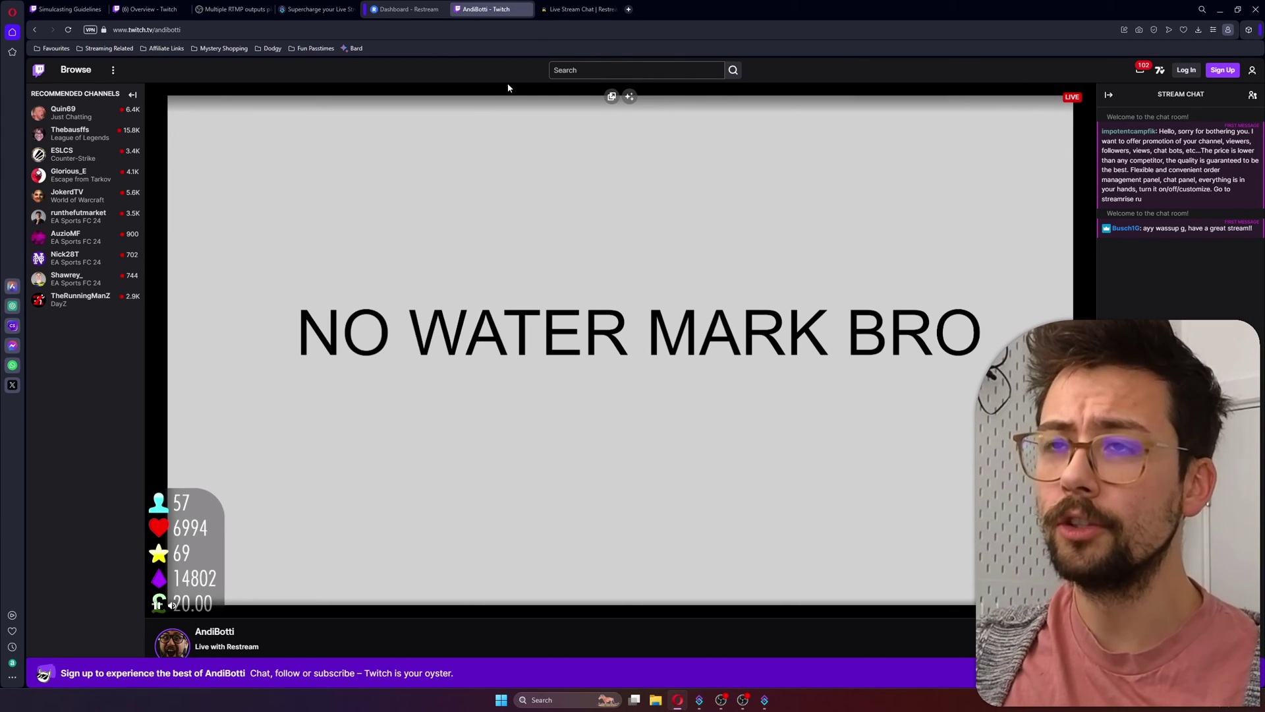
# Return to the 'Dashboard - Restream' tab to view the live encoder status
pyautogui.click(401, 10)
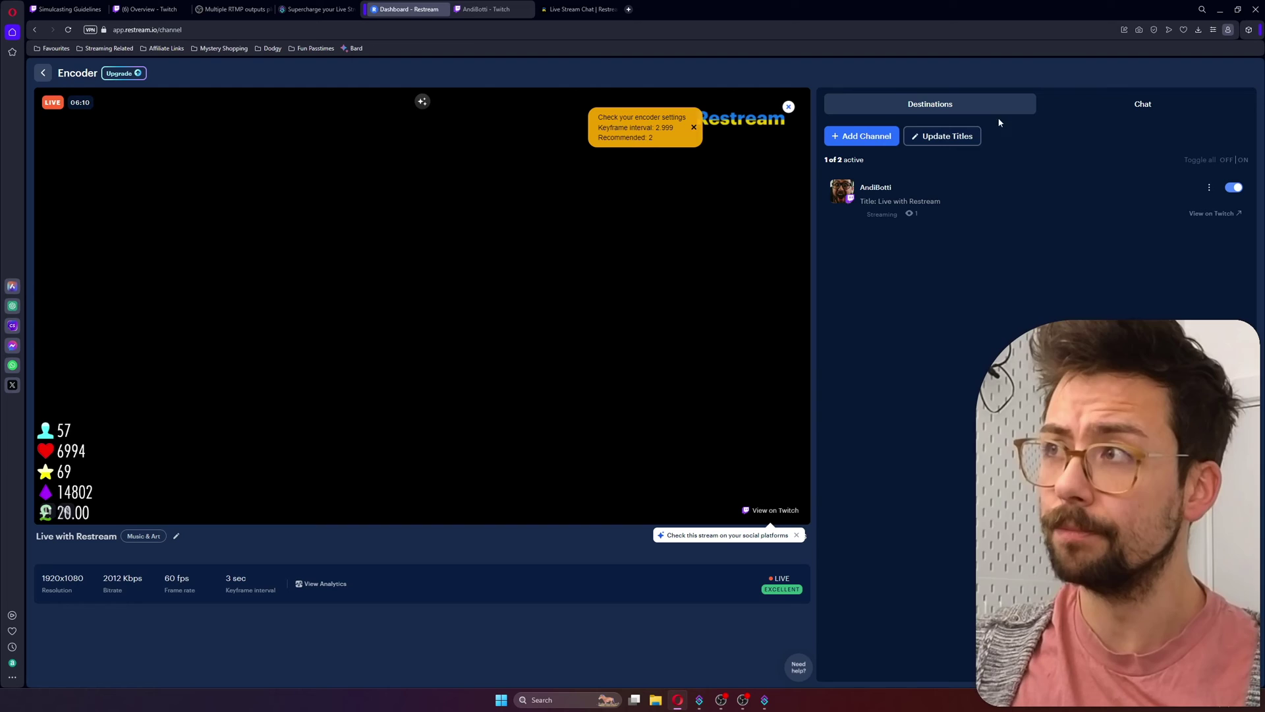
# Glance at the stream title editor, close it unchanged, and show Restream's combined viewer chat
pyautogui.click(947, 138)
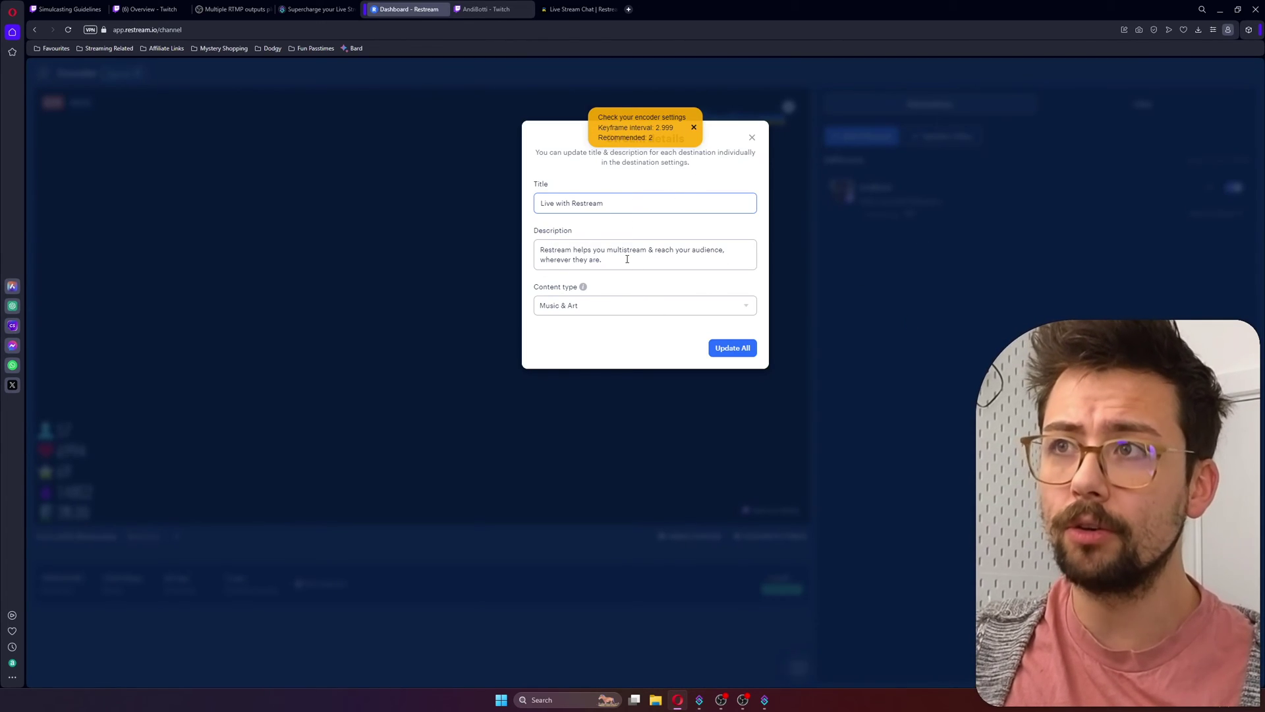
pyautogui.click(752, 137)
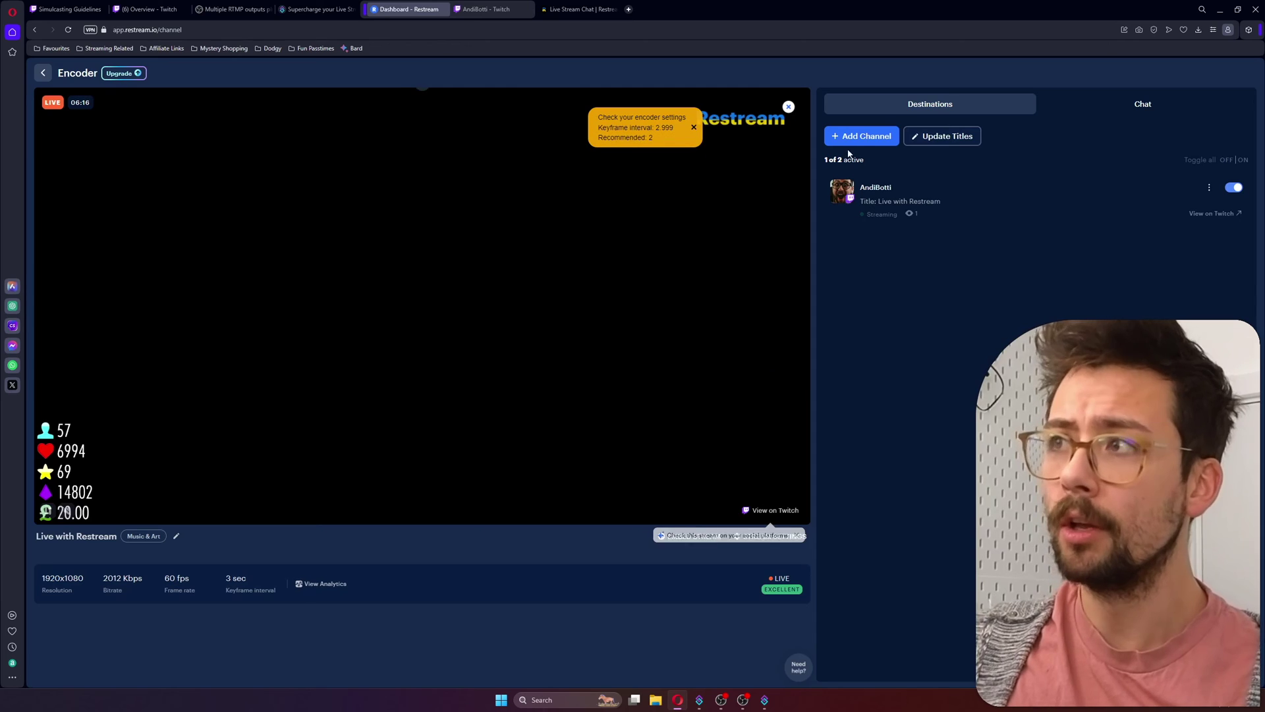
pyautogui.click(1101, 109)
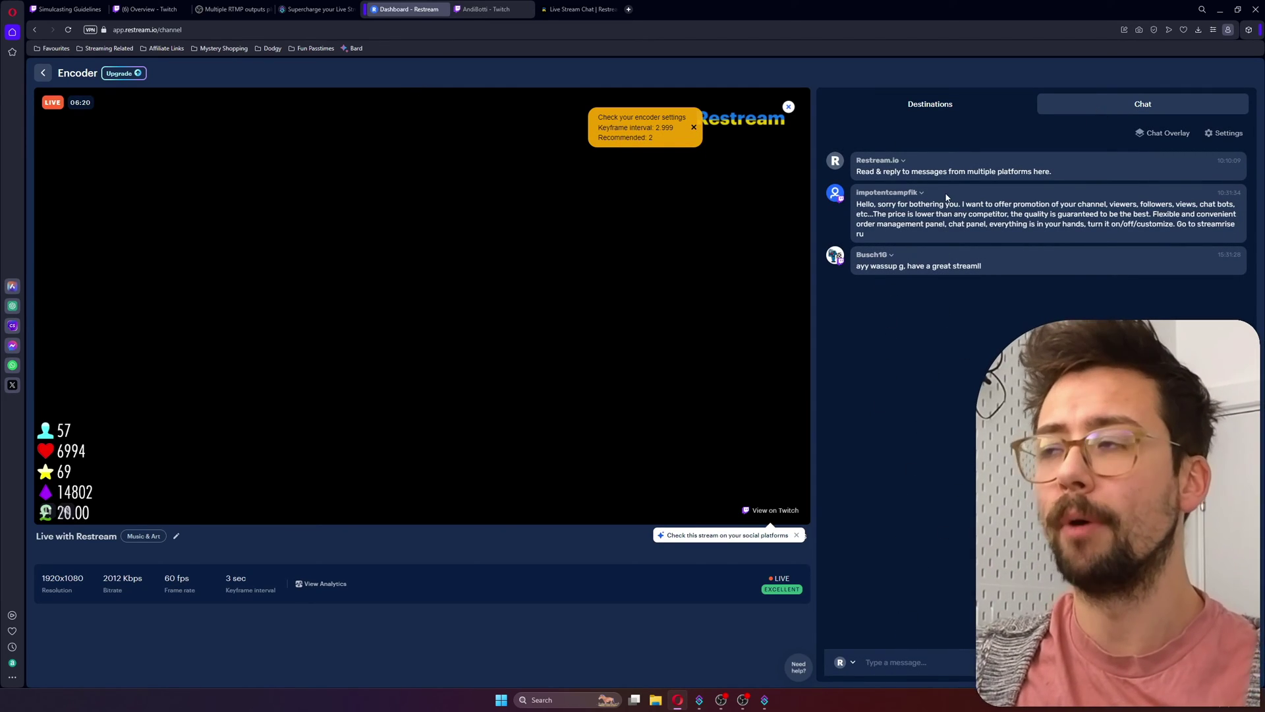
# Show the Restream Live Stream Chat page, briefly compare Streamer.bot's chat window, then return
pyautogui.click(565, 10)
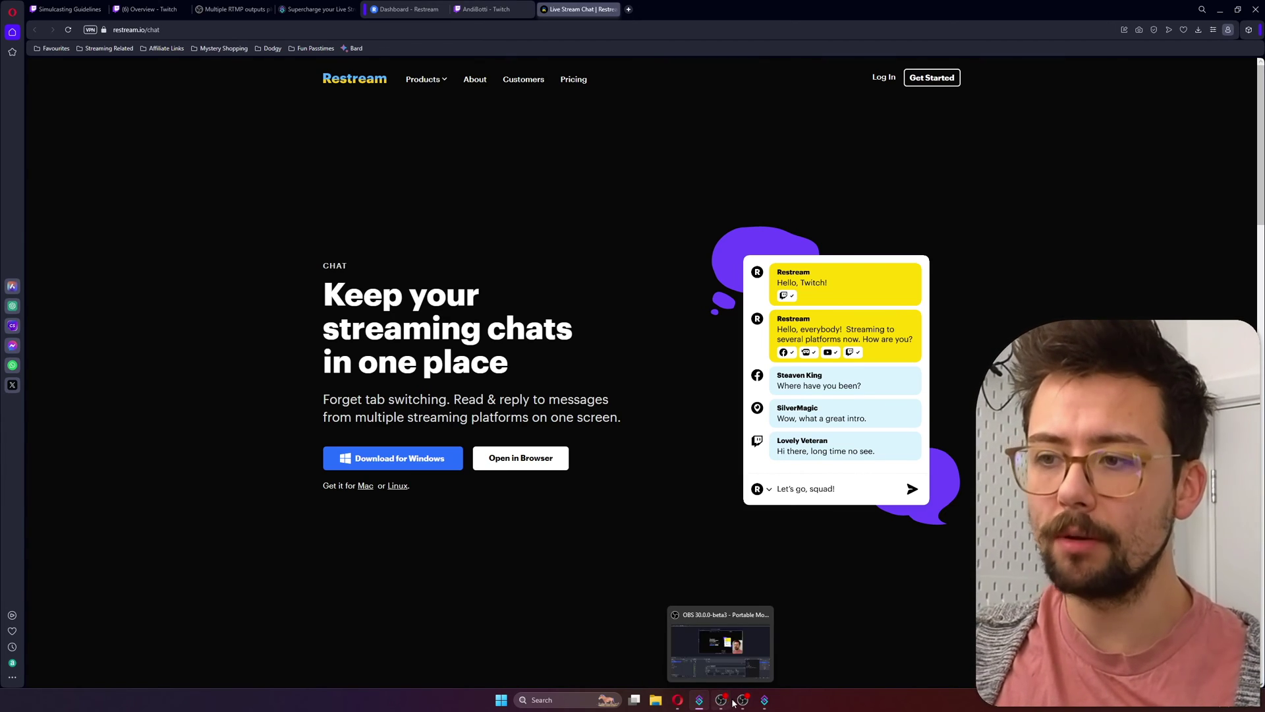
pyautogui.click(765, 700)
pyautogui.click(475, 178)
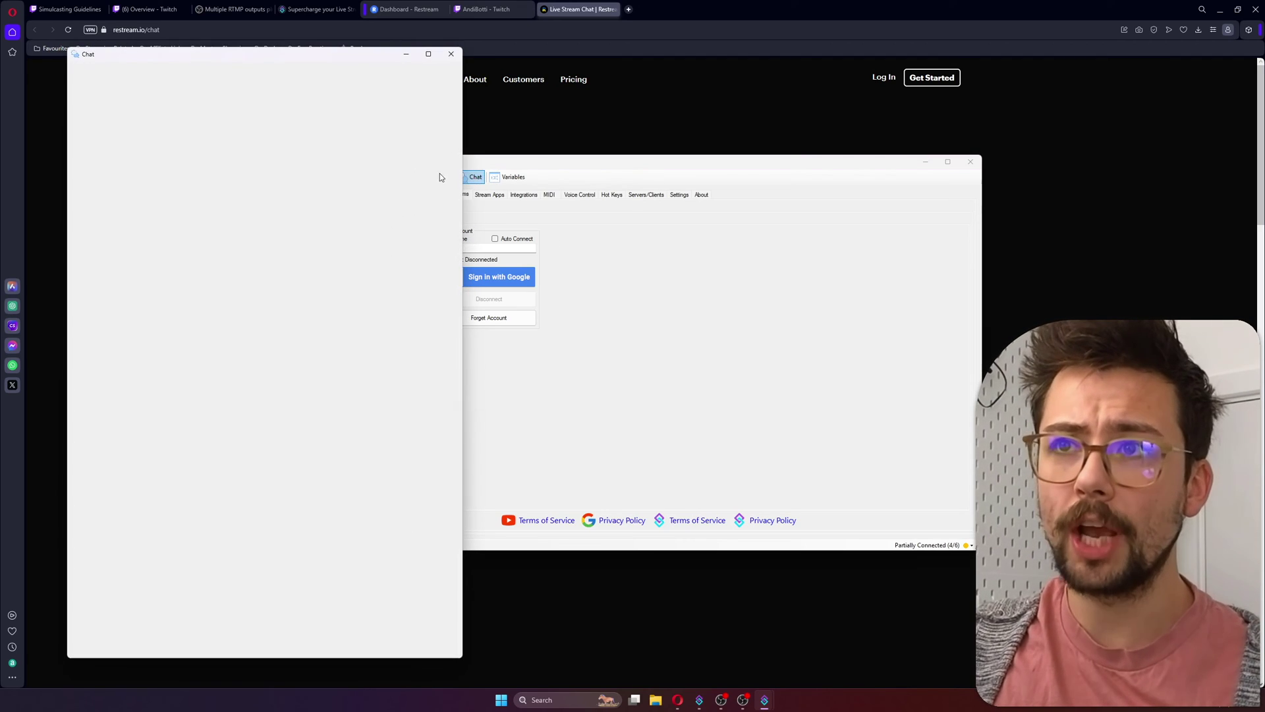
pyautogui.click(622, 129)
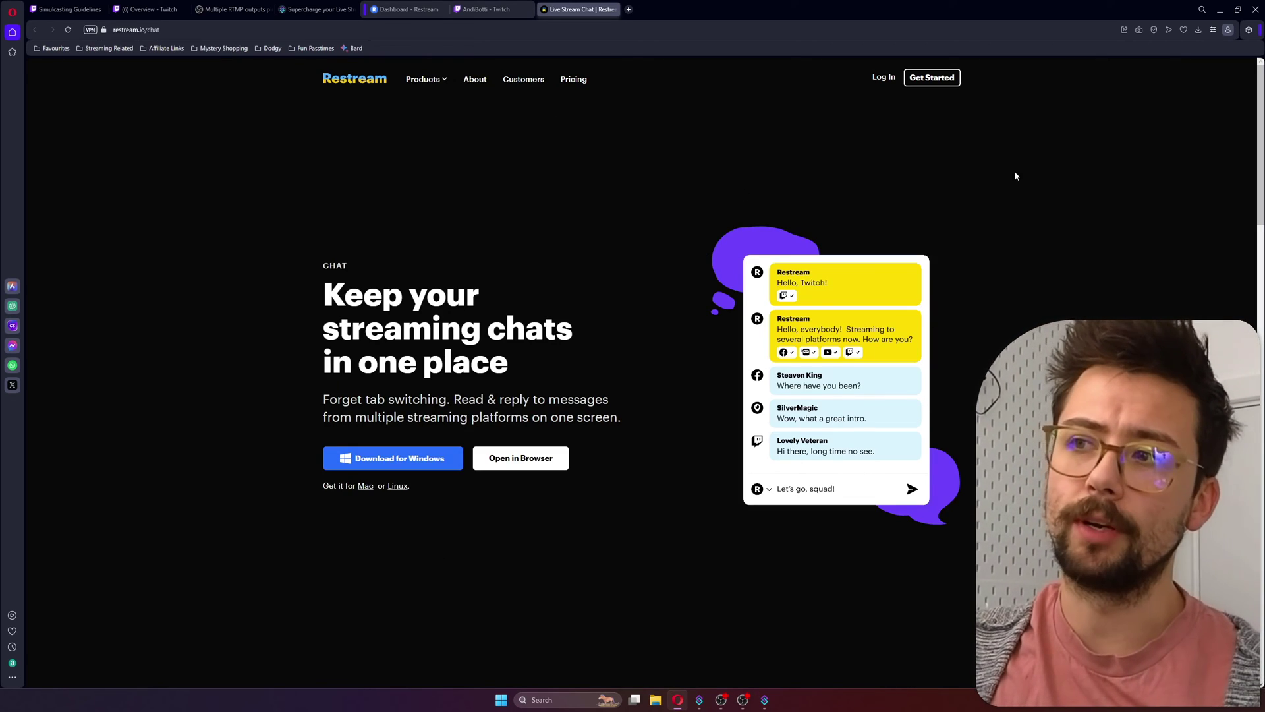